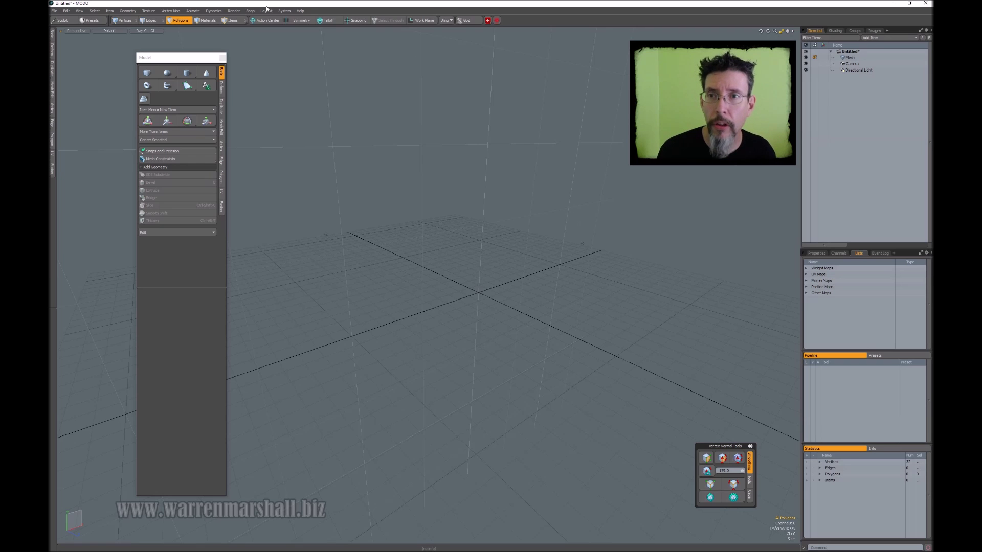
Open the program preferences, reposition the window, then close it.
{"action": "left_click", "coordinate": [285, 11]}
{"action": "left_click", "coordinate": [286, 22]}
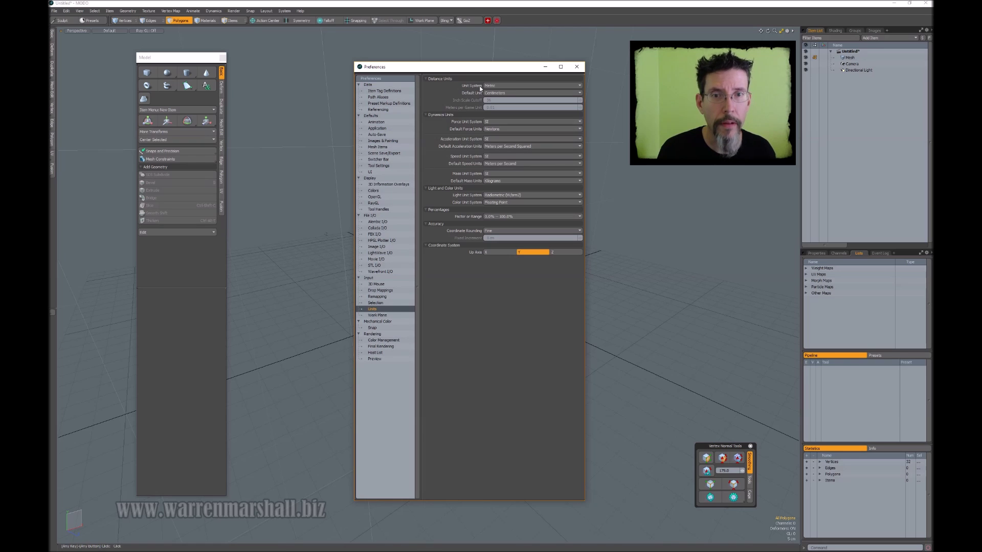
{"action": "left_click_drag", "start_coordinate": [501, 67], "coordinate": [485, 60]}
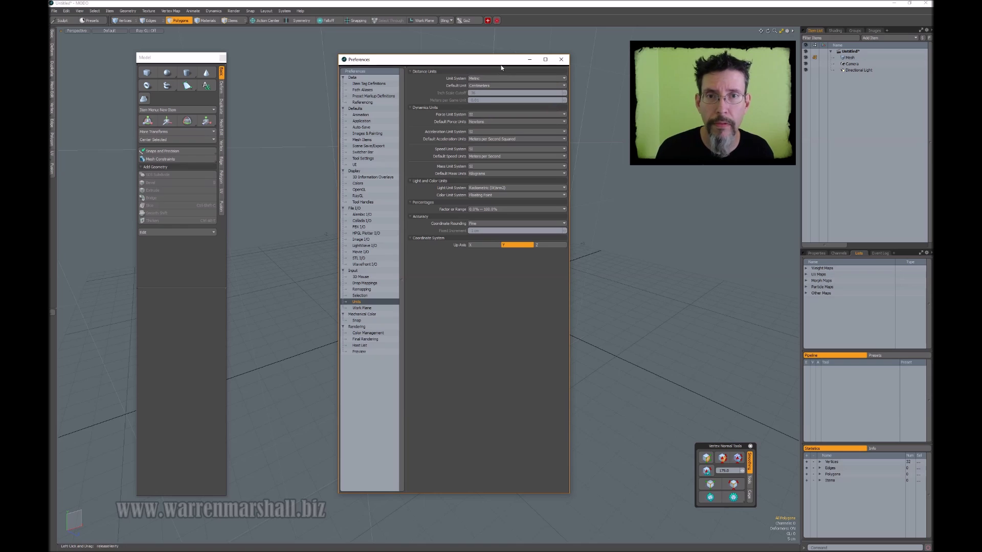
{"action": "left_click_drag", "start_coordinate": [503, 61], "coordinate": [497, 57]}
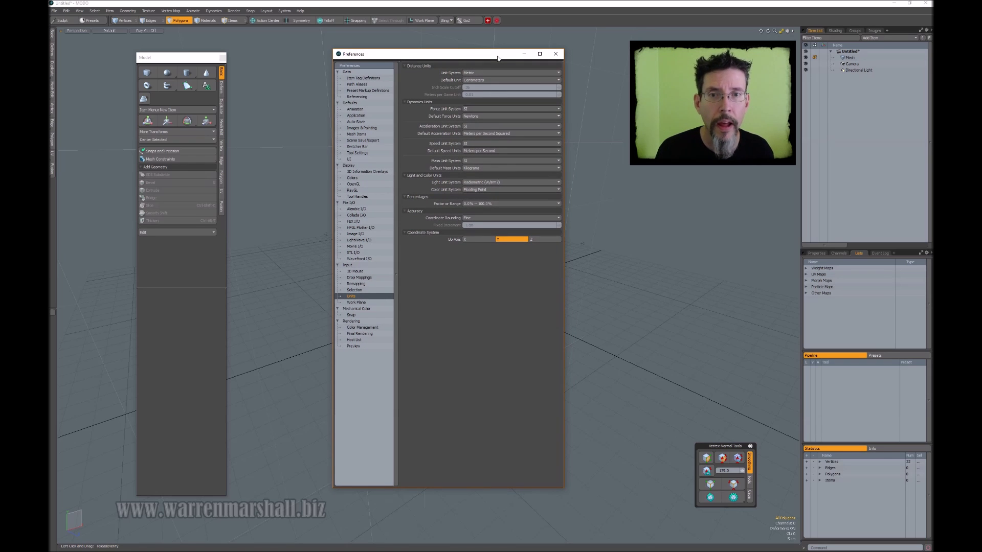
{"action": "left_click", "coordinate": [556, 53]}
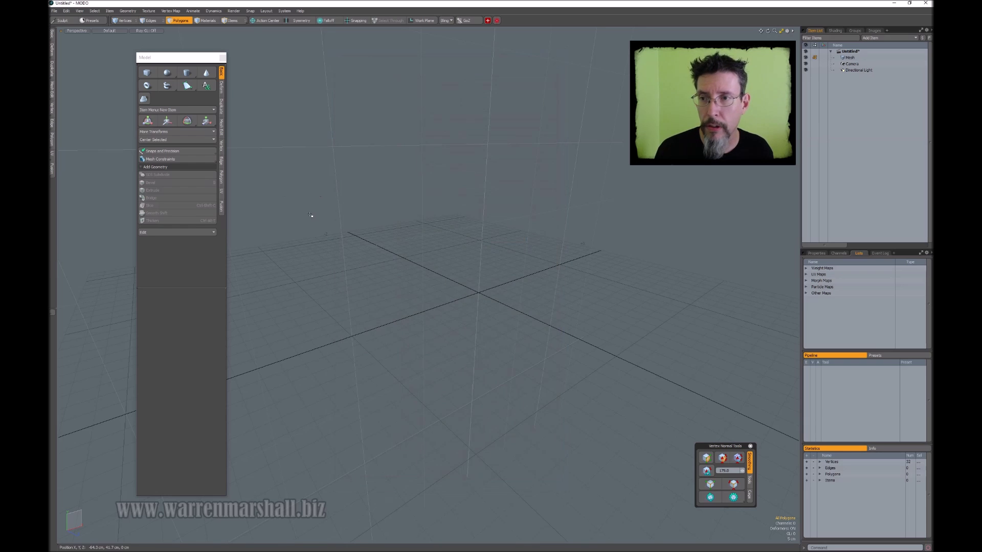
Draw a cube on the grid, set its Y size to 5ft, and begin editing its X size.
{"action": "left_click", "coordinate": [147, 74]}
{"action": "left_click_drag", "start_coordinate": [484, 298], "coordinate": [616, 349]}
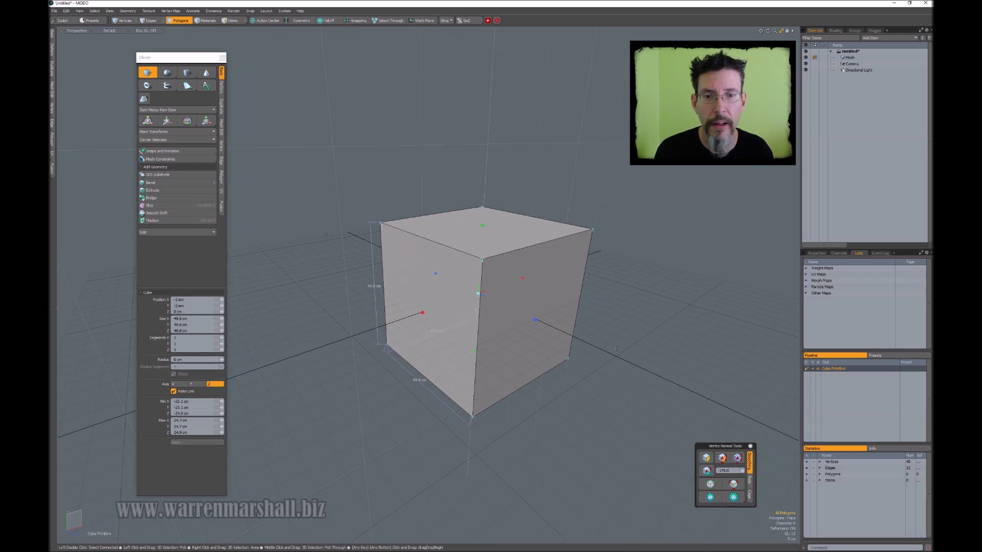
{"action": "left_click", "coordinate": [197, 324]}
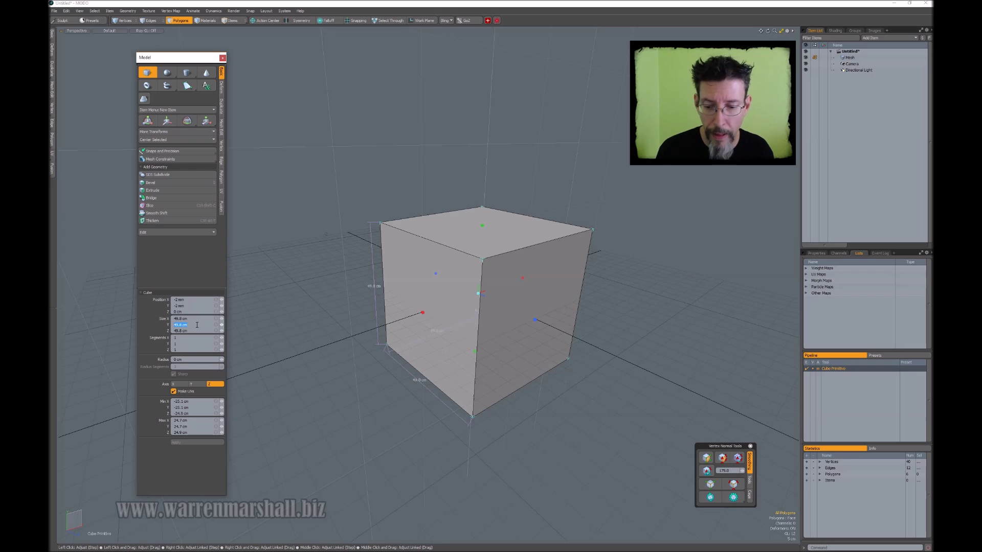
{"action": "type", "text": "5"}
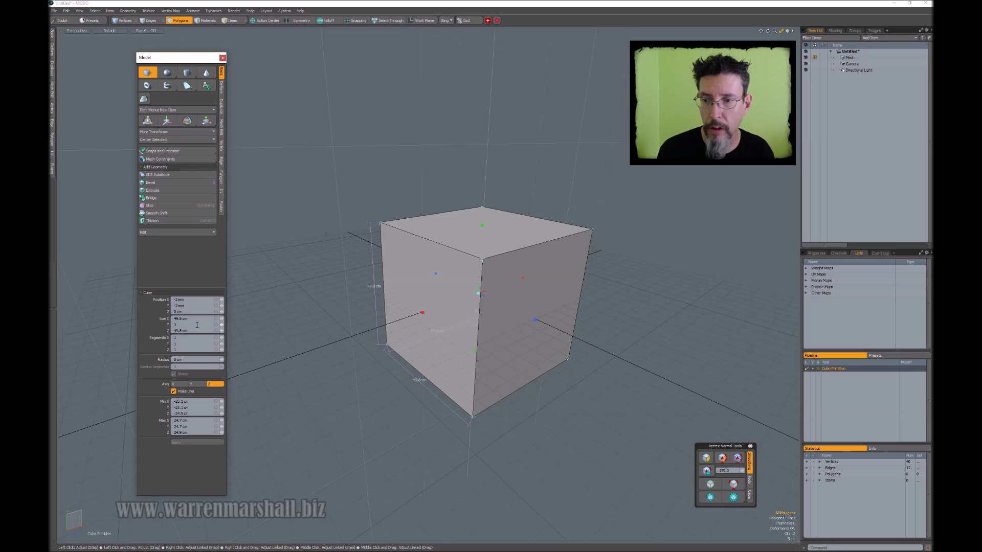
{"action": "type", "text": "ft"}
{"action": "key", "text": "Return"}
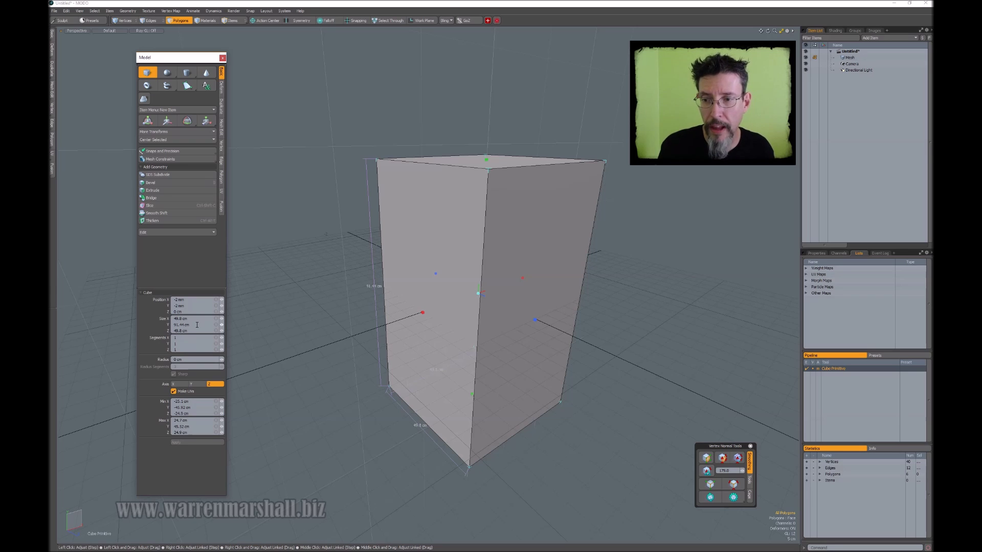
{"action": "left_click_drag", "start_coordinate": [196, 325], "coordinate": [164, 322]}
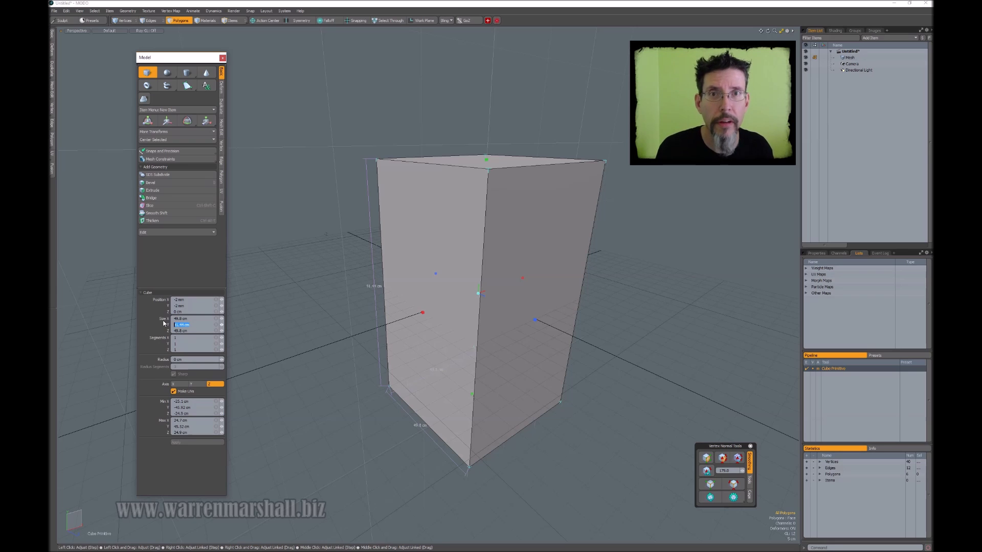
{"action": "left_click", "coordinate": [194, 319]}
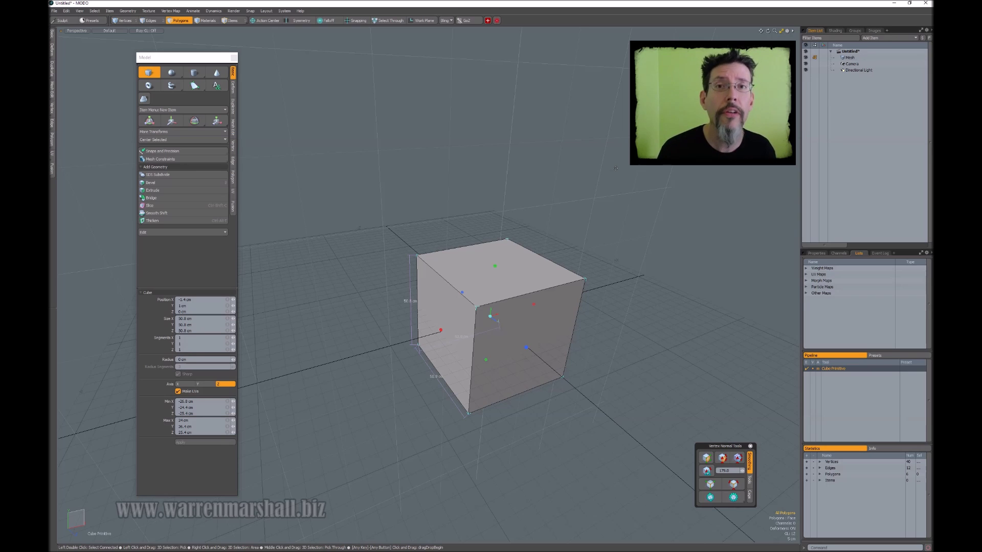
Set the cube's X size to 2ft + 17in + 1500mm (2.5414 m), then zoom out to see the box.
{"action": "left_click_drag", "start_coordinate": [511, 353], "coordinate": [493, 363], "text": "alt"}
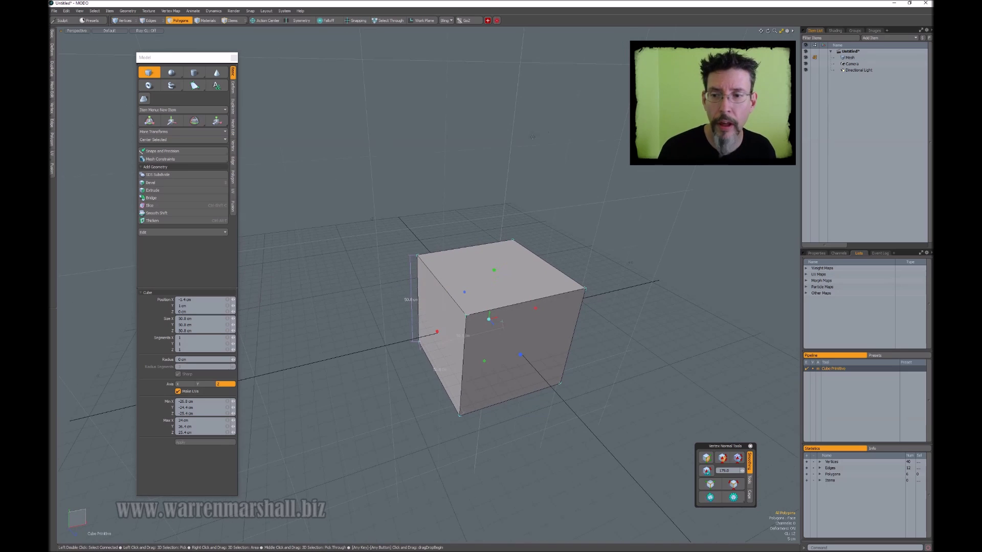
{"action": "left_click", "coordinate": [203, 319]}
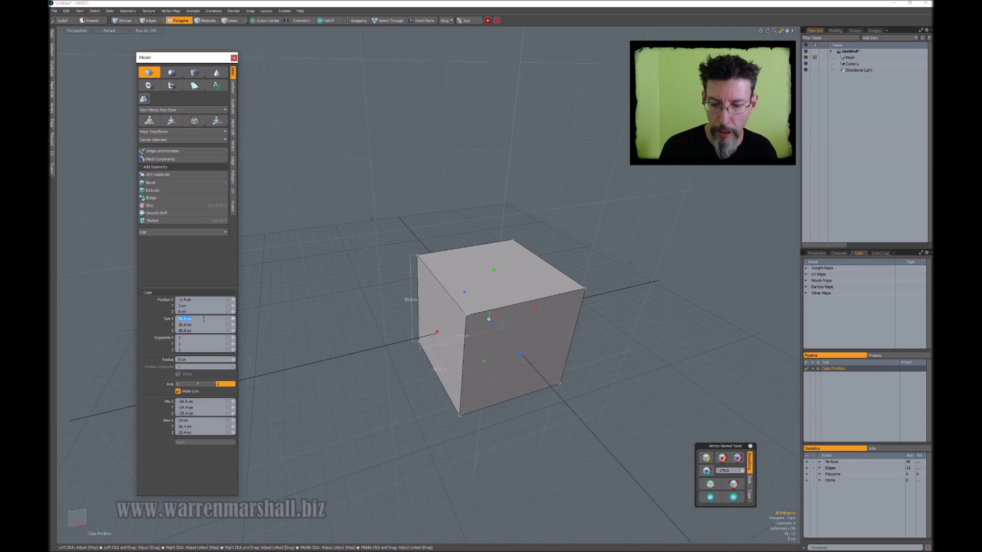
{"action": "type", "text": "2ft + 17in + 1300mm"}
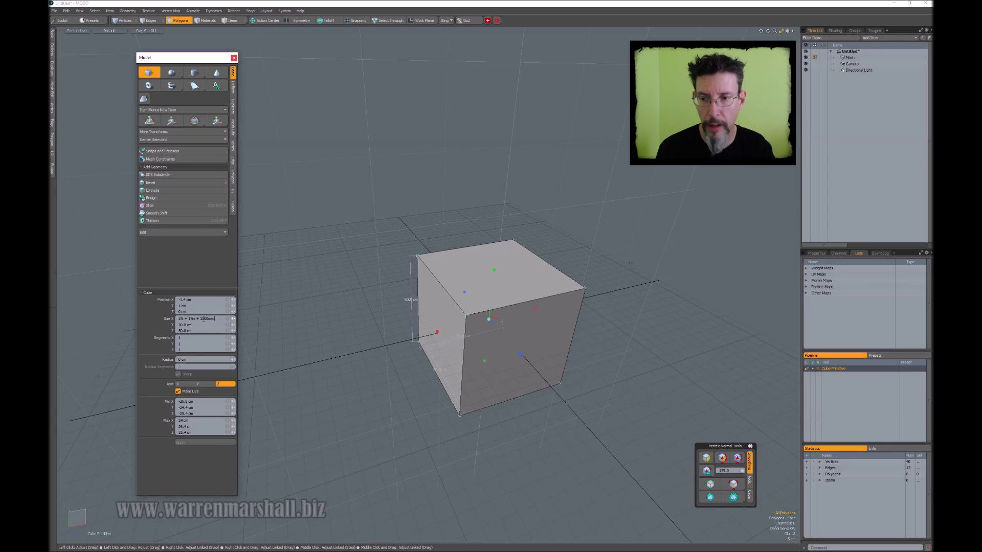
{"action": "key", "text": "Return"}
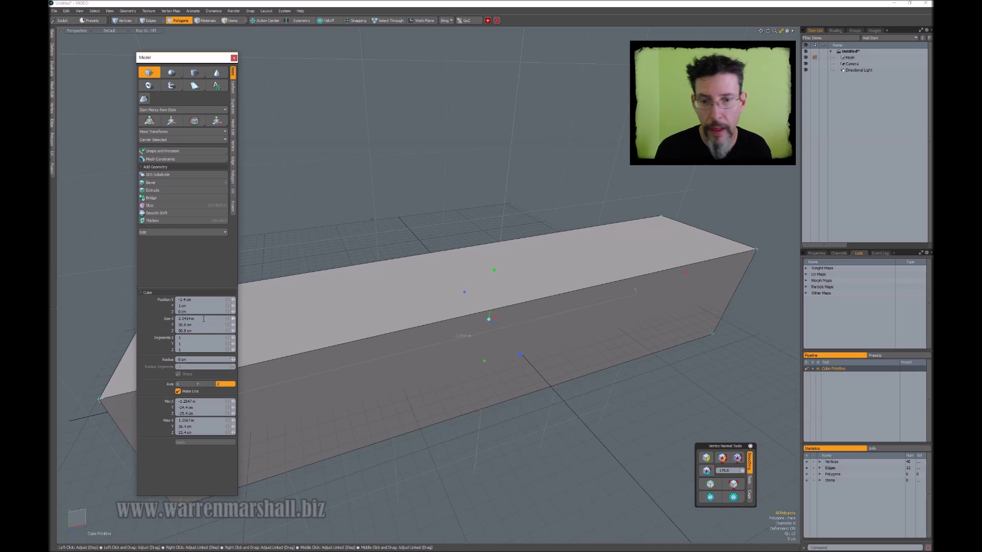
{"action": "scroll", "coordinate": [399, 266], "scroll_direction": "down", "scroll_amount": 3}
{"action": "left_click_drag", "start_coordinate": [399, 265], "coordinate": [449, 245], "text": "alt"}
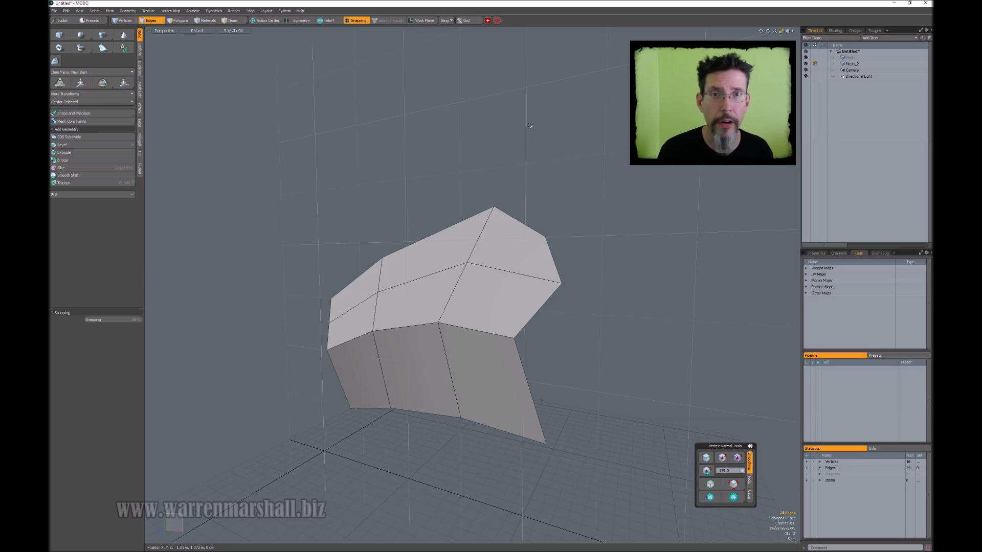
Turn off snapping and select the block's upper polygons, then its top and right corner vertices.
{"action": "left_click", "coordinate": [364, 21]}
{"action": "left_click_drag", "start_coordinate": [558, 177], "coordinate": [473, 183], "text": "alt"}
{"action": "left_click_drag", "start_coordinate": [481, 272], "coordinate": [562, 245]}
{"action": "scroll", "coordinate": [578, 248], "scroll_direction": "up", "scroll_amount": 4}
{"action": "key", "text": "1"}
{"action": "left_click", "coordinate": [457, 263]}
{"action": "left_click_drag", "start_coordinate": [459, 265], "coordinate": [512, 302], "text": "alt"}
{"action": "left_click", "coordinate": [513, 322], "text": "shift"}
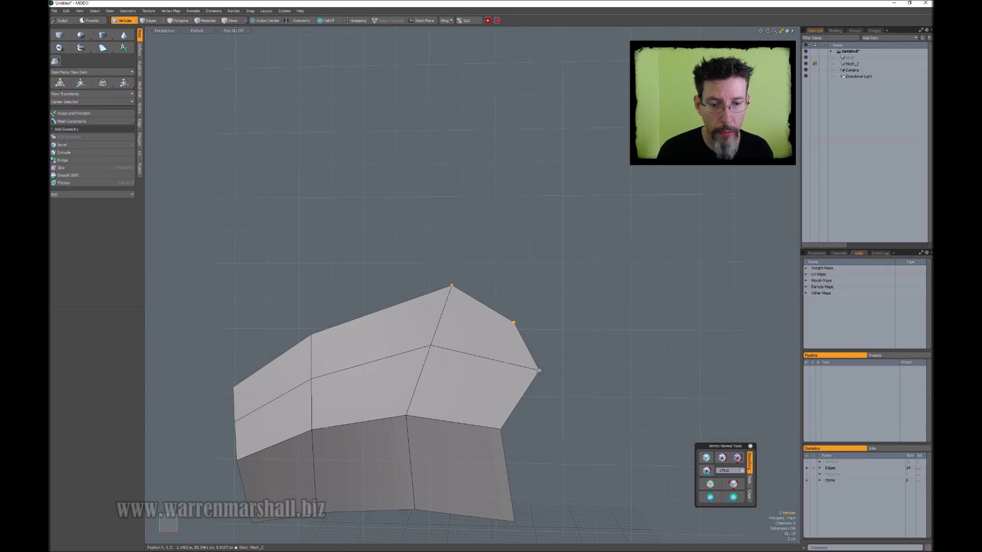
Select the block's top faces and align the work plane to them.
{"action": "left_click_drag", "start_coordinate": [540, 370], "coordinate": [405, 307], "text": "alt"}
{"action": "key", "text": "3"}
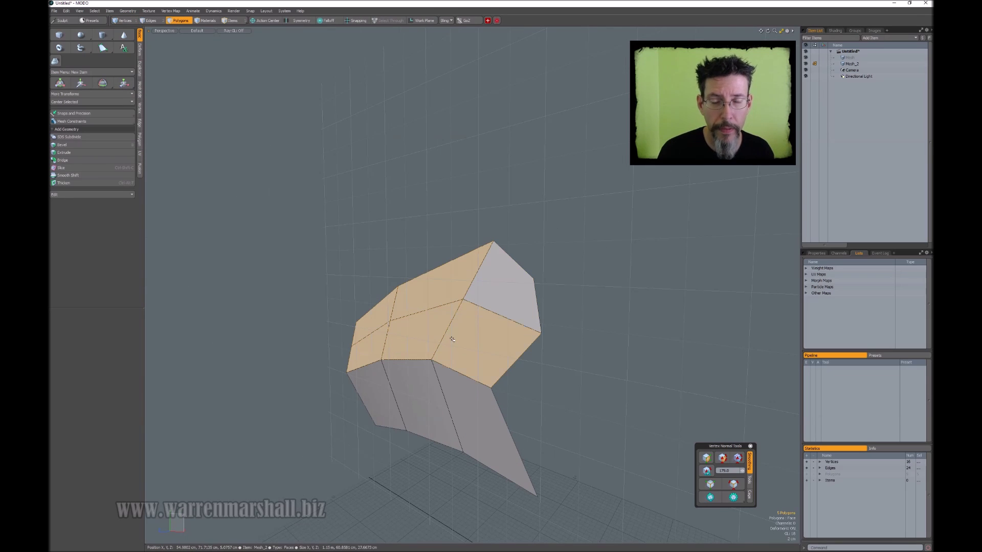
{"action": "mouse_move", "coordinate": [456, 338]}
{"action": "left_mouse_down"}
{"action": "mouse_move", "coordinate": [480, 307]}
{"action": "mouse_move", "coordinate": [382, 315]}
{"action": "left_mouse_up"}
{"action": "left_click", "coordinate": [447, 322], "text": "ctrl"}
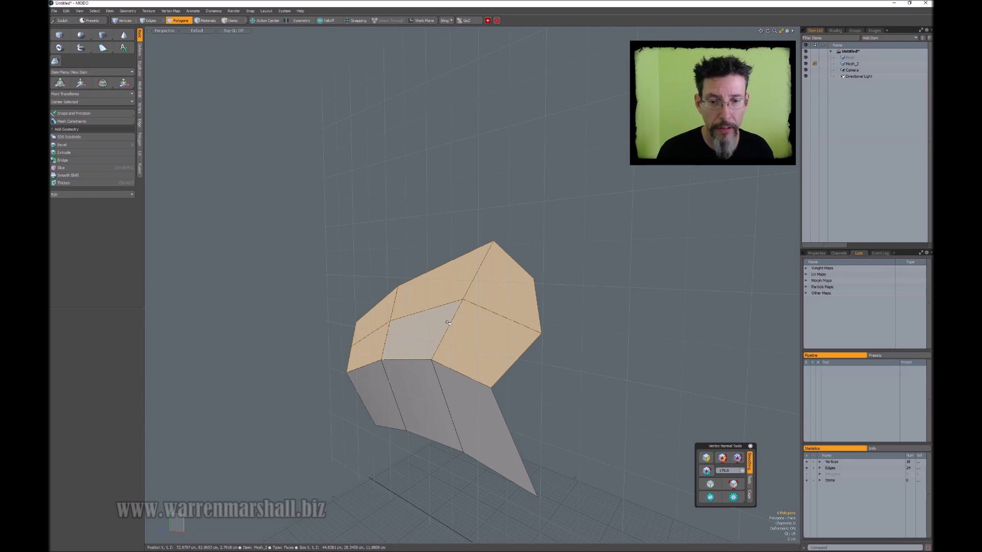
{"action": "key", "text": "Home"}
Select the block's upper-right corner vertex and activate the Move tool on it.
{"action": "left_click_drag", "start_coordinate": [447, 323], "coordinate": [482, 252], "text": "alt"}
{"action": "left_click", "coordinate": [532, 226]}
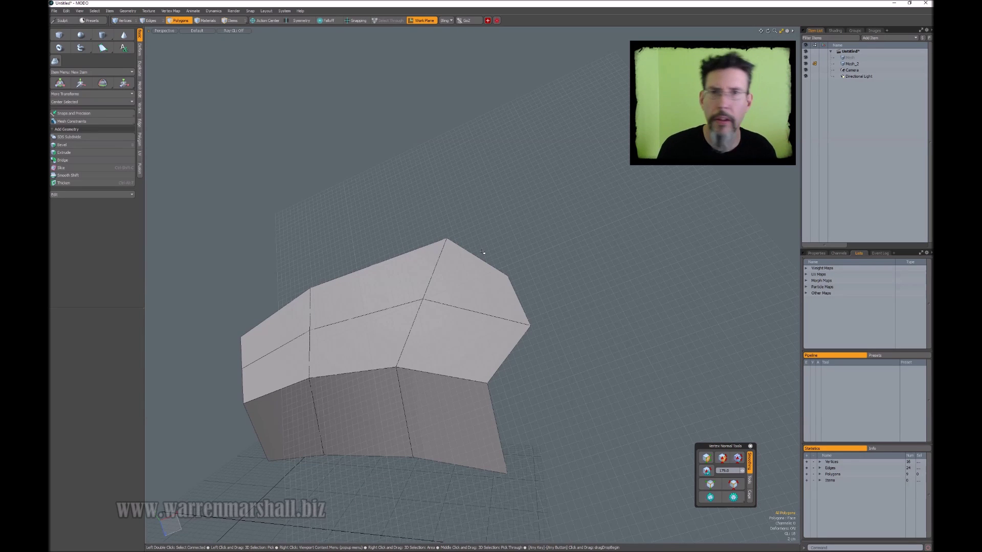
{"action": "left_click_drag", "start_coordinate": [482, 252], "coordinate": [474, 237], "text": "alt"}
{"action": "key", "text": "1"}
{"action": "left_click", "coordinate": [515, 277]}
{"action": "left_click_drag", "start_coordinate": [515, 278], "coordinate": [533, 249], "text": "alt"}
{"action": "key", "text": "w"}
{"action": "scroll", "coordinate": [570, 269], "scroll_direction": "up", "scroll_amount": 3}
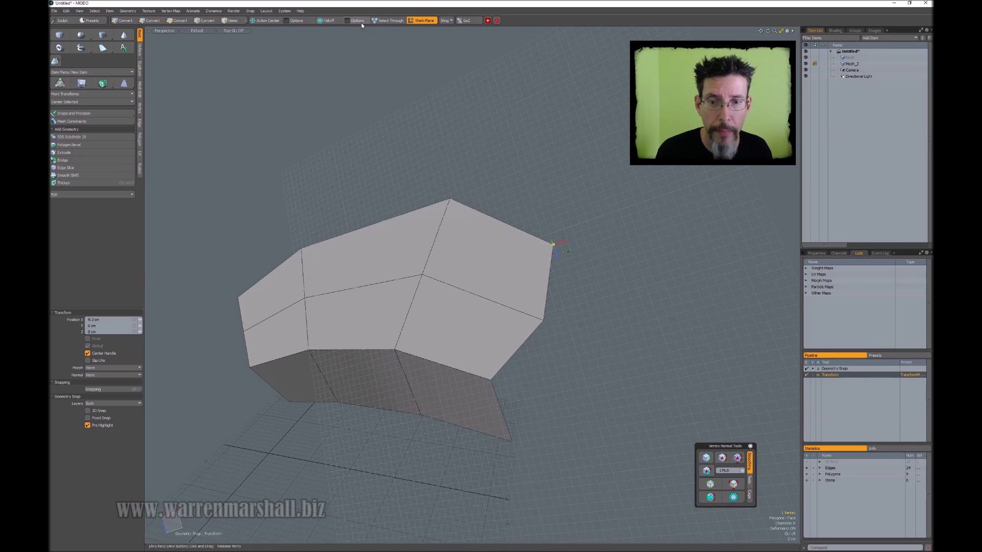
Bring up the snapping options and leave vertex snapping enabled.
{"action": "key", "text": "alt+s"}
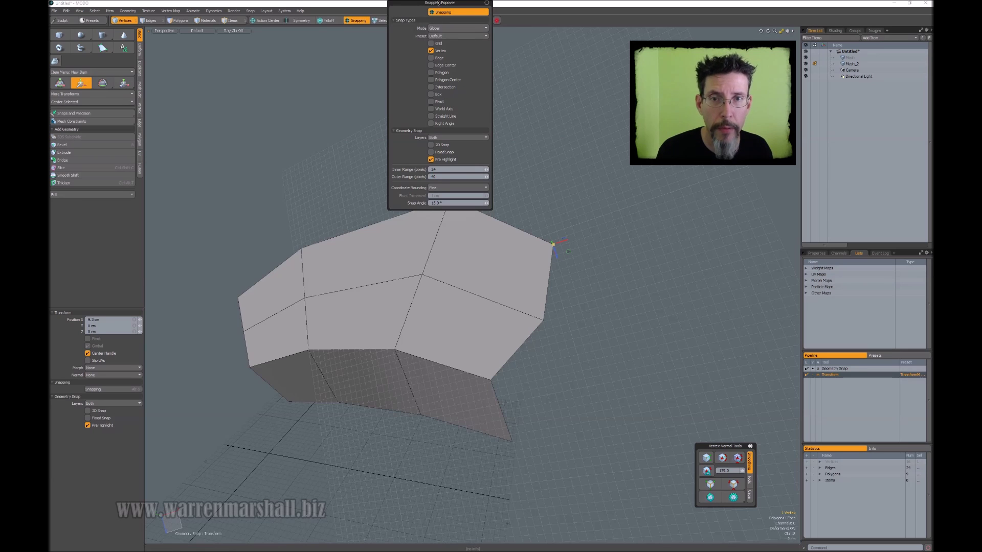
{"action": "left_click_drag", "start_coordinate": [438, 3], "coordinate": [355, 96]}
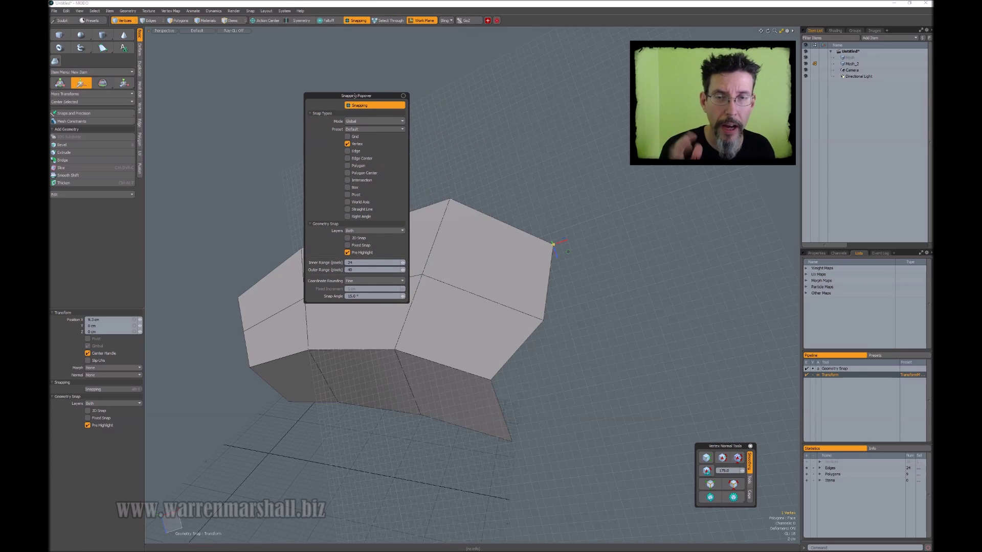
{"action": "left_click_drag", "start_coordinate": [355, 95], "coordinate": [315, 45]}
{"action": "left_click", "coordinate": [278, 91]}
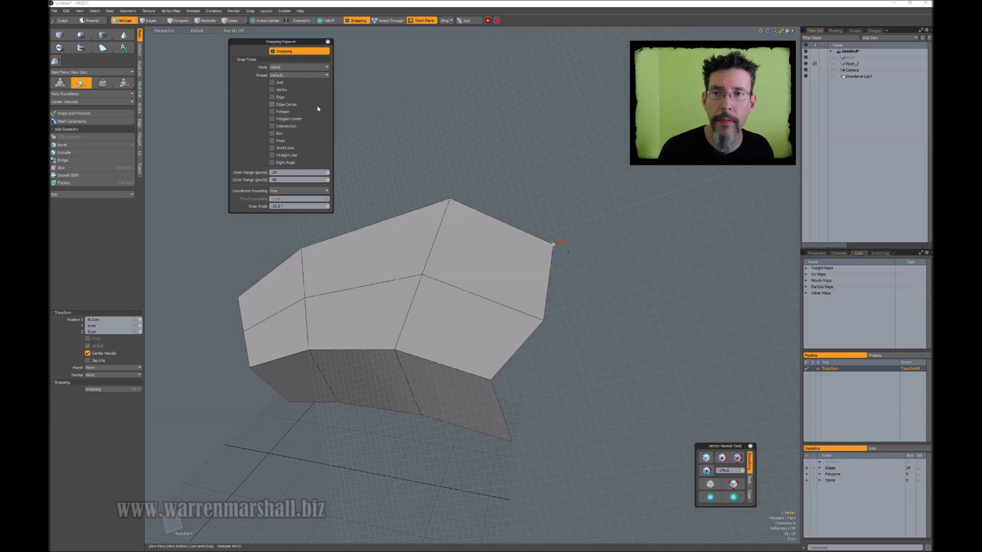
{"action": "left_click", "coordinate": [274, 89]}
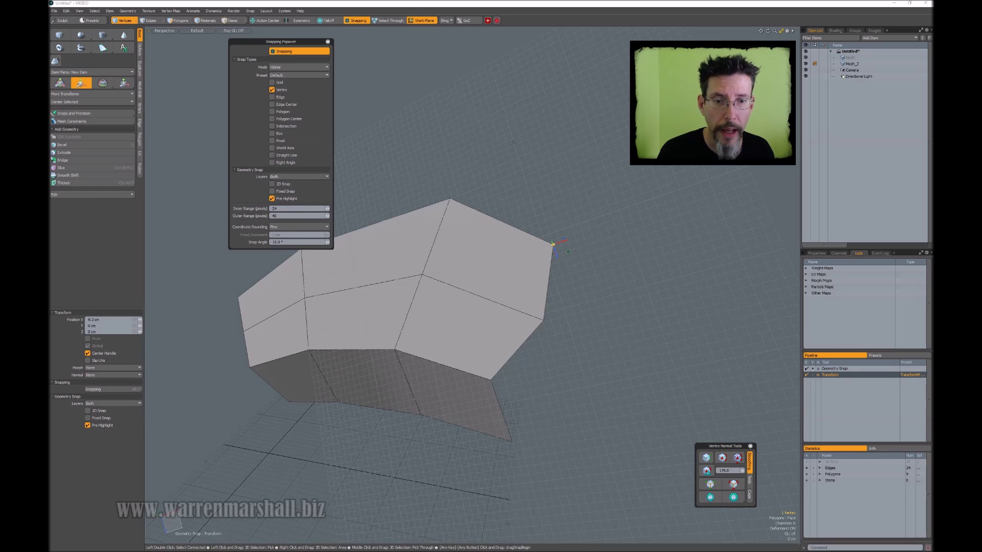
{"action": "left_click_drag", "start_coordinate": [561, 188], "coordinate": [552, 247], "text": "alt"}
{"action": "scroll", "coordinate": [552, 248], "scroll_direction": "up", "scroll_amount": 2}
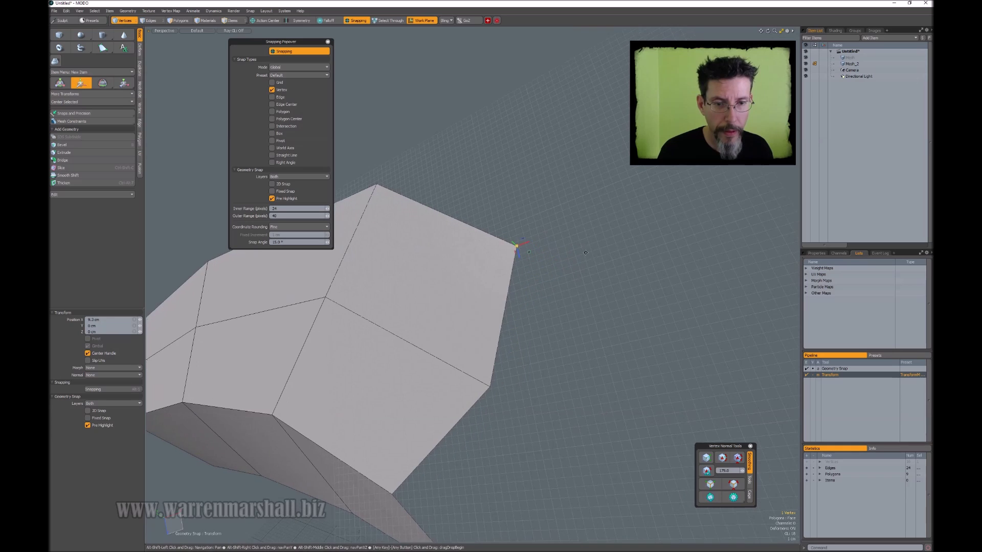
{"action": "scroll", "coordinate": [552, 247], "scroll_direction": "down", "scroll_amount": 1}
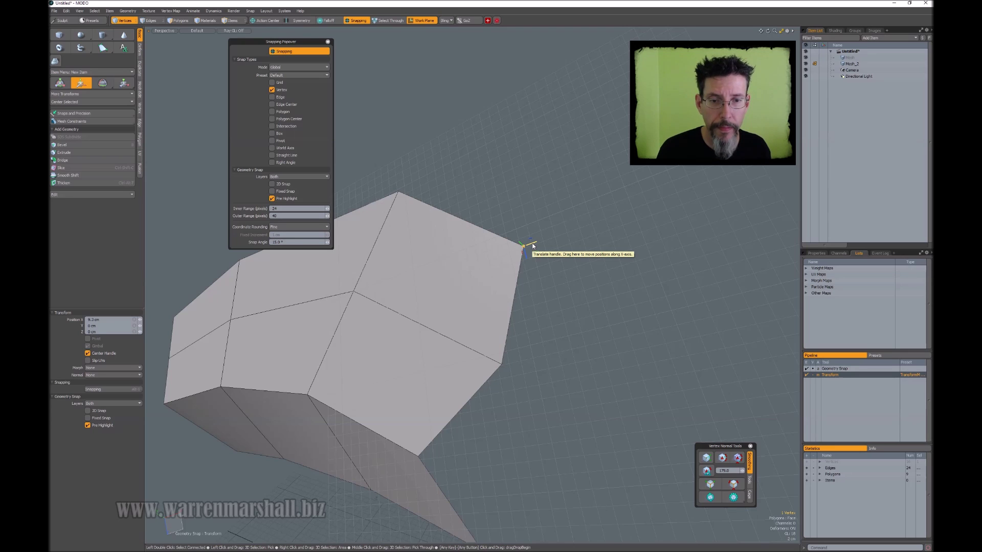
Slide the corner vertex along X, trying 12.55, 8.55 and 4.85 cm, then drop the tool.
{"action": "left_click_drag", "start_coordinate": [530, 244], "coordinate": [483, 255]}
{"action": "left_click_drag", "start_coordinate": [421, 276], "coordinate": [543, 239]}
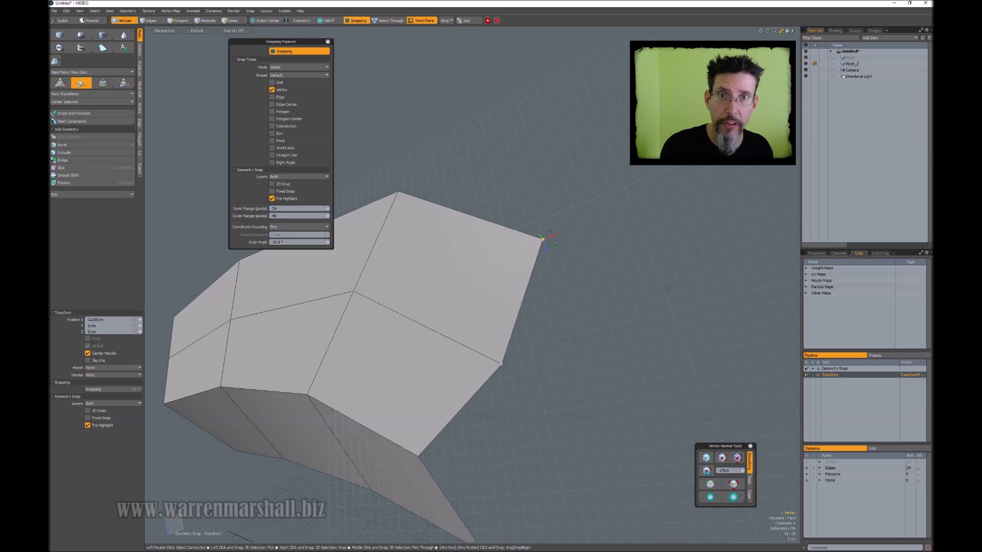
{"action": "left_click_drag", "start_coordinate": [567, 196], "coordinate": [480, 276], "text": "alt"}
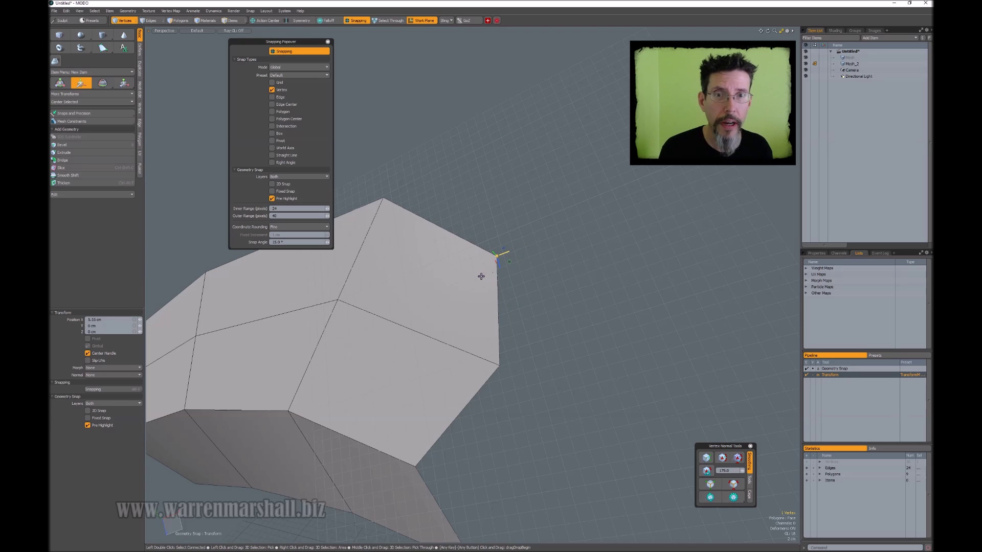
{"action": "left_click_drag", "start_coordinate": [481, 276], "coordinate": [499, 364]}
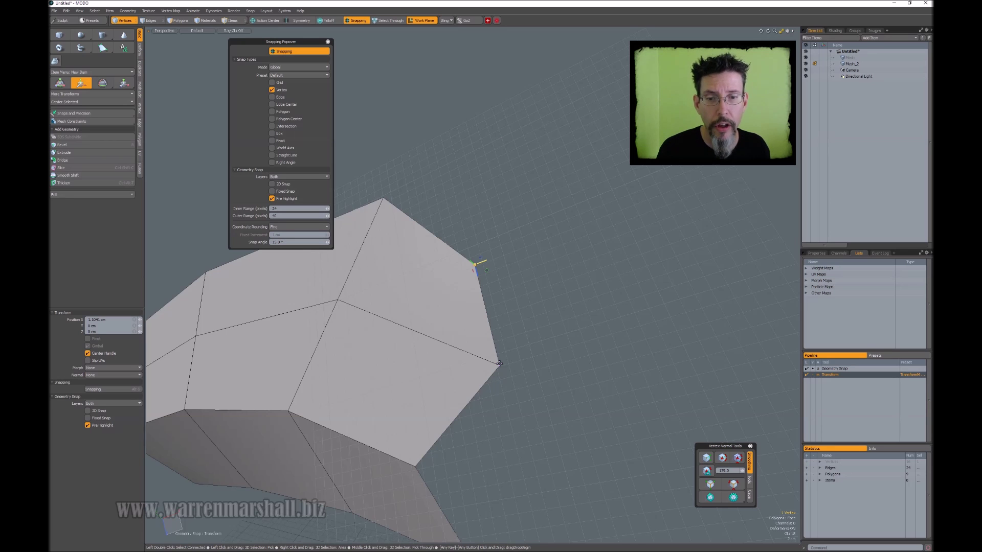
{"action": "left_click_drag", "start_coordinate": [500, 364], "coordinate": [427, 170], "text": "alt"}
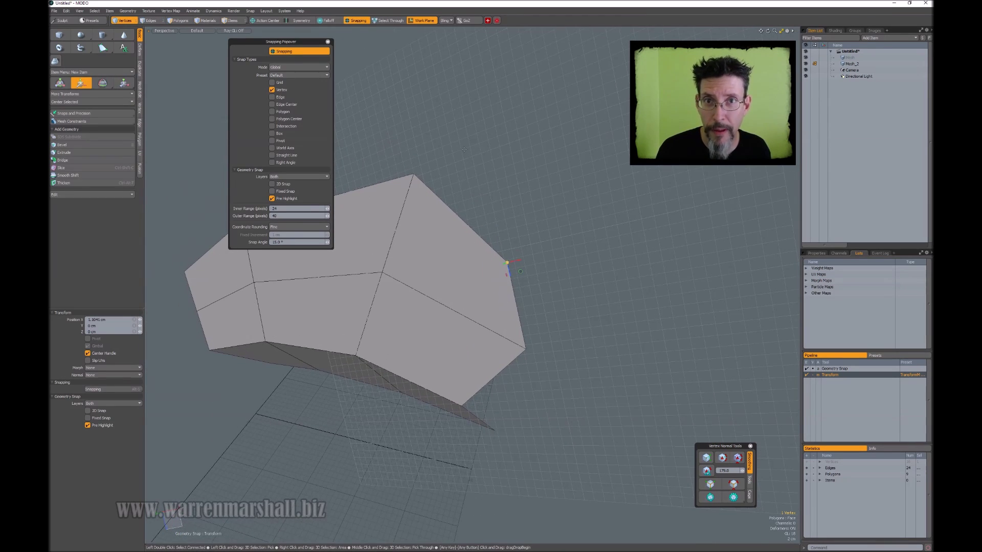
{"action": "key", "text": "space"}
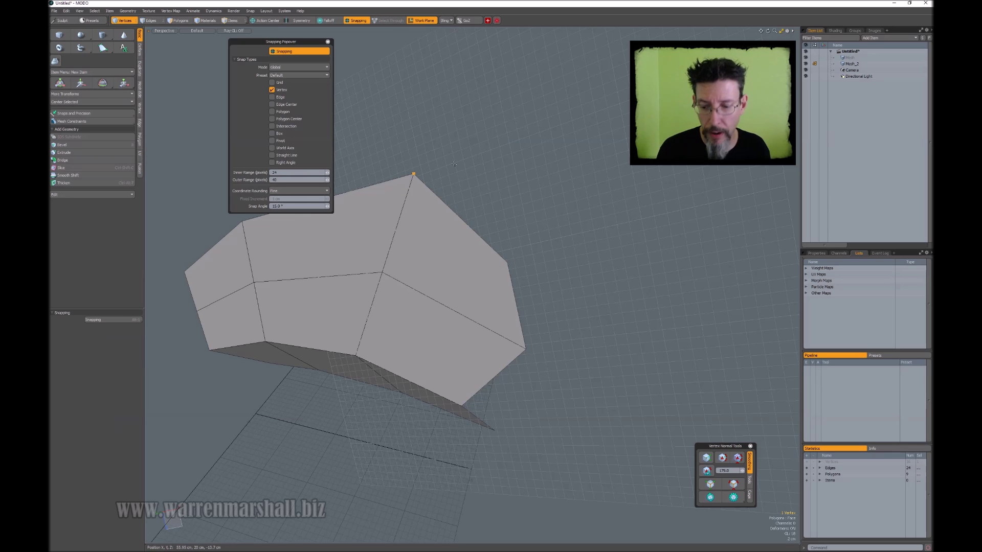
Move the top vertex further right along X and drop the Move tool.
{"action": "key", "text": "w"}
{"action": "left_click_drag", "start_coordinate": [464, 188], "coordinate": [417, 181], "text": "alt"}
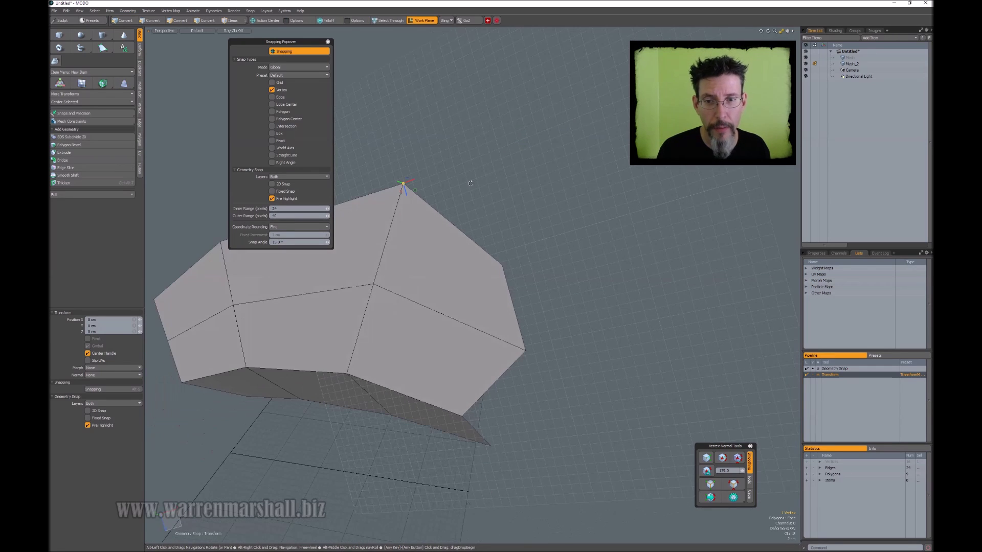
{"action": "left_click_drag", "start_coordinate": [412, 180], "coordinate": [470, 177]}
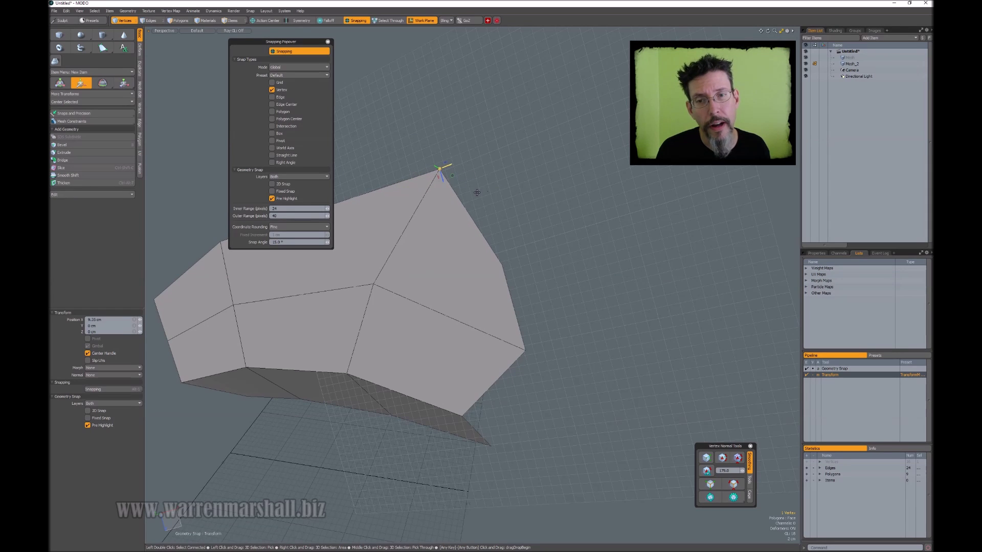
{"action": "left_click_drag", "start_coordinate": [469, 239], "coordinate": [501, 266]}
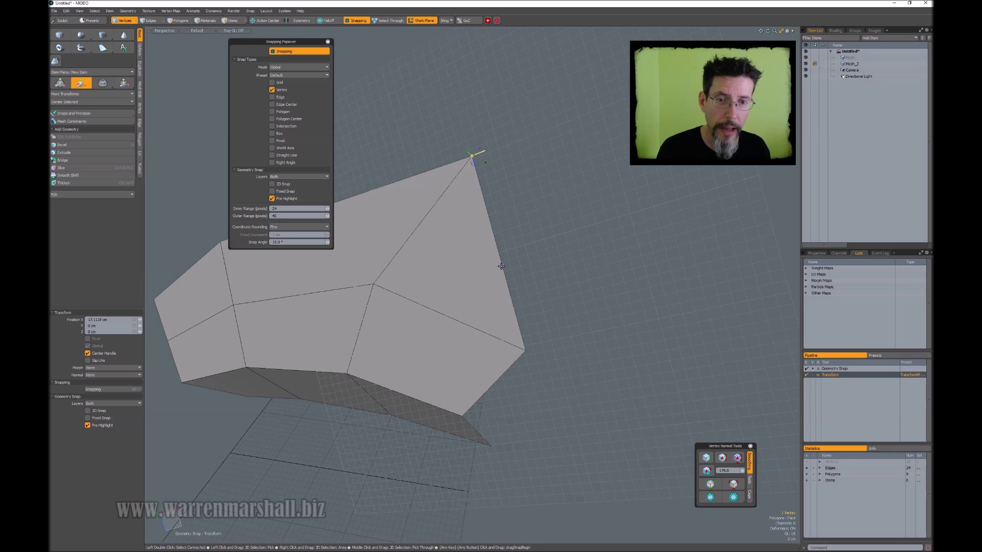
{"action": "left_click_drag", "start_coordinate": [533, 260], "coordinate": [531, 286], "text": "alt"}
{"action": "key", "text": "space"}
Clear the vertex selection, then select and deselect two edges on the mesh's right side.
{"action": "left_click", "coordinate": [533, 214]}
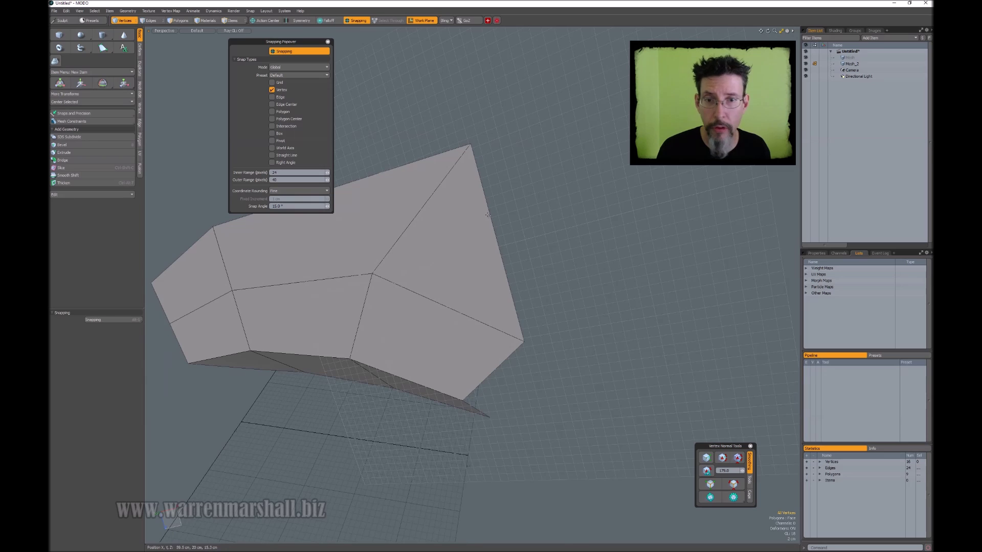
{"action": "key", "text": "2"}
{"action": "left_click", "coordinate": [496, 241]}
{"action": "key", "text": "Up"}
{"action": "left_click", "coordinate": [519, 242]}
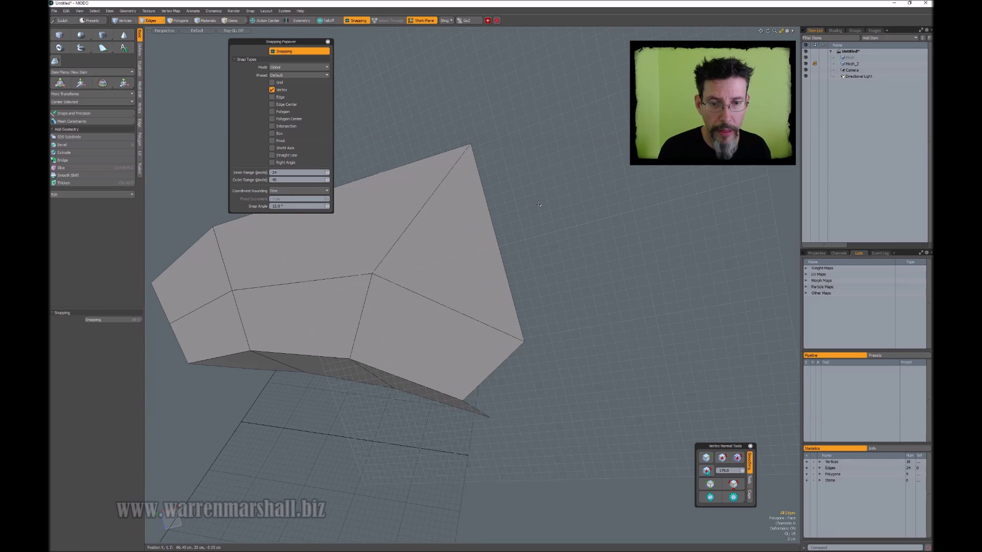
{"action": "scroll", "coordinate": [532, 215], "scroll_direction": "up", "scroll_amount": 2}
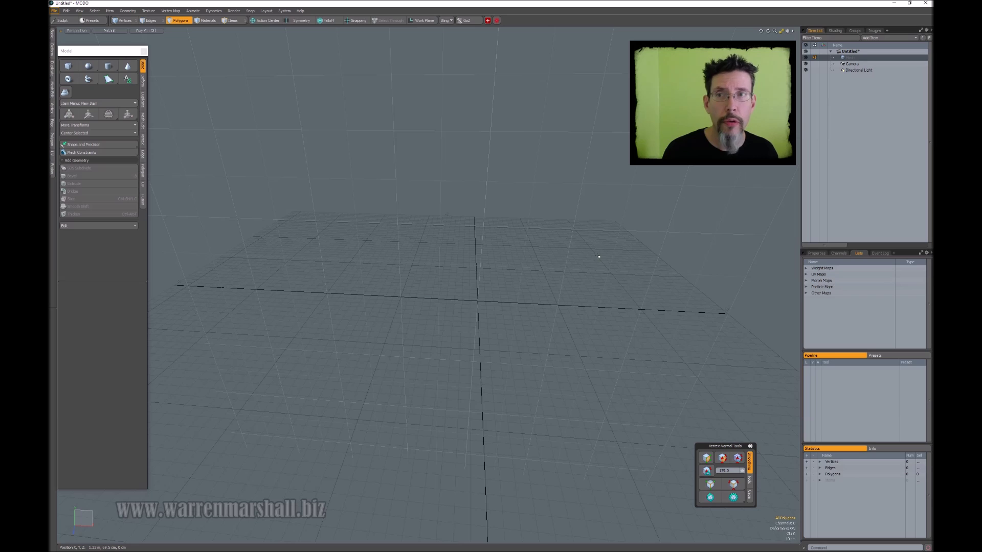
Draw a flat rectangular cube base on the floor grid and select its right edge.
{"action": "left_click_drag", "start_coordinate": [126, 55], "coordinate": [140, 52]}
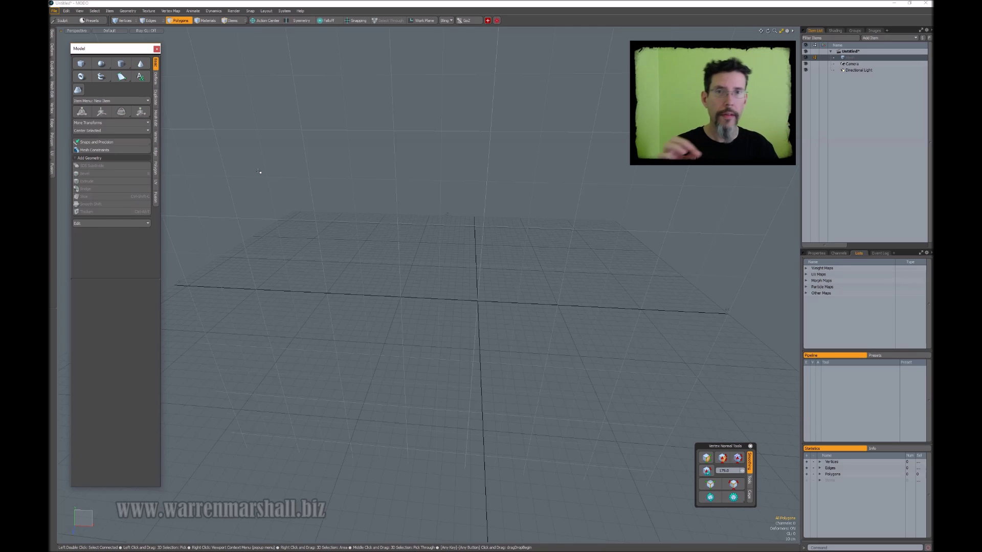
{"action": "left_click", "coordinate": [80, 63]}
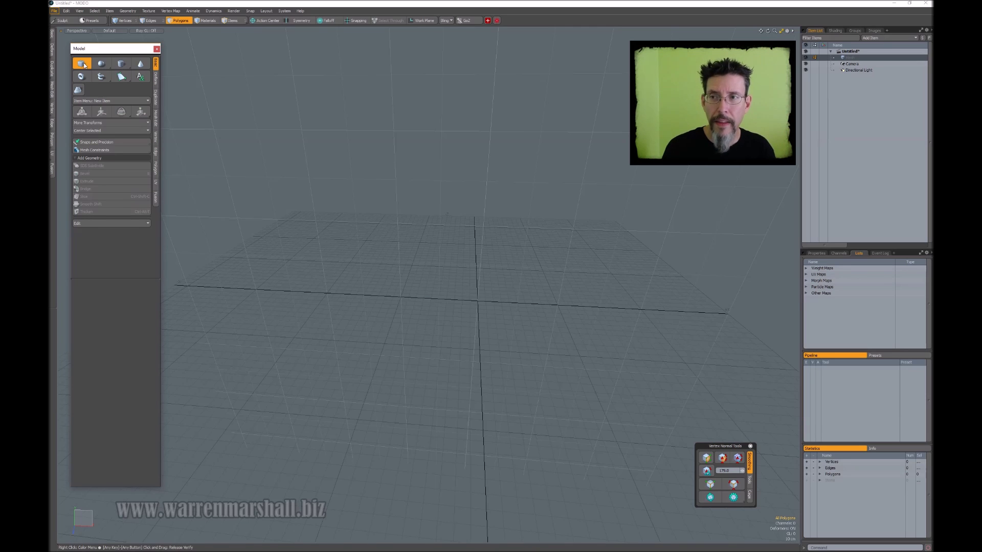
{"action": "left_click_drag", "start_coordinate": [412, 280], "coordinate": [532, 312]}
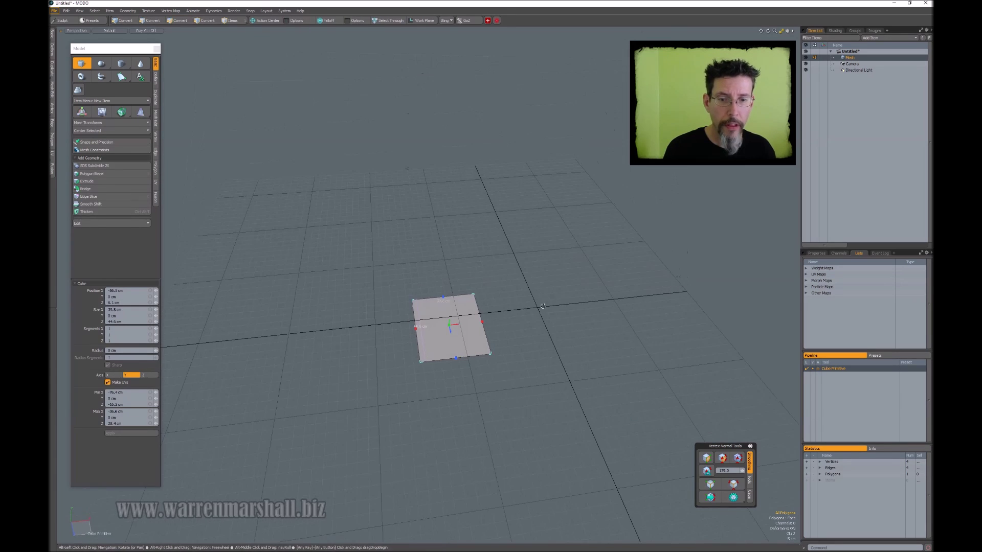
{"action": "key", "text": "space"}
{"action": "left_click_drag", "start_coordinate": [543, 360], "coordinate": [471, 282], "text": "alt"}
{"action": "key", "text": "2"}
{"action": "left_click", "coordinate": [426, 275]}
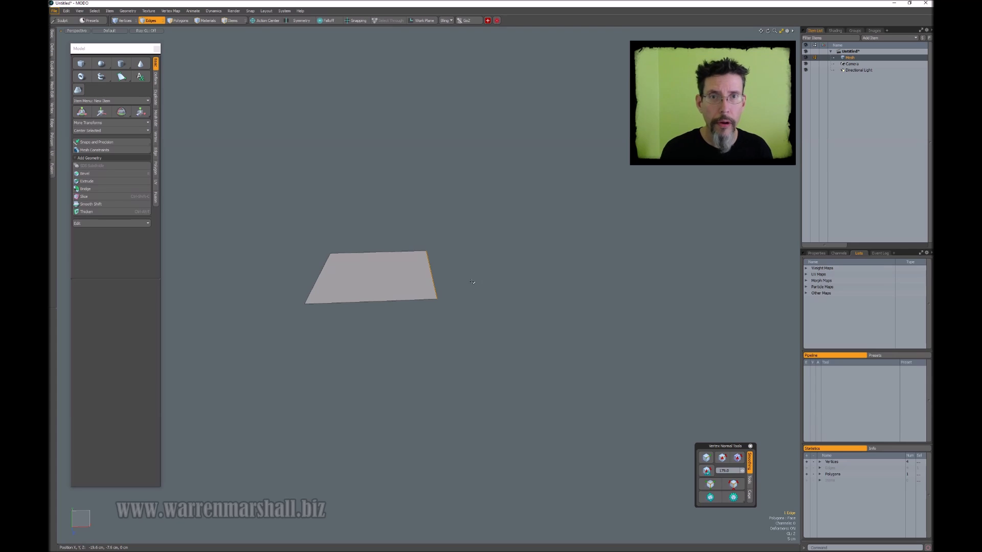
Edge-extend the selected edge repeatedly into a wavy strip of 12 polygons.
{"action": "key", "text": "z"}
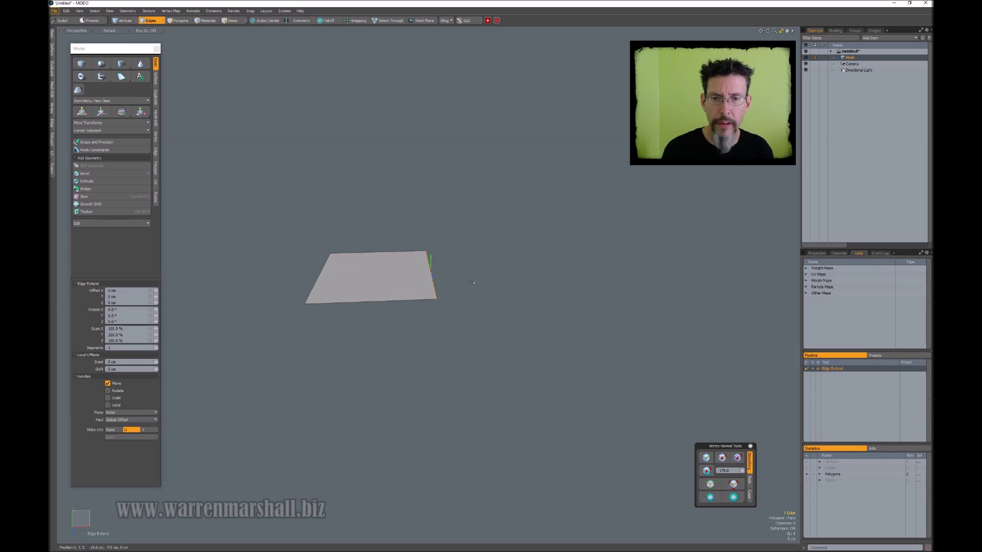
{"action": "mouse_move", "coordinate": [476, 291]}
{"action": "left_mouse_down", "text": "alt"}
{"action": "mouse_move", "coordinate": [466, 290]}
{"action": "mouse_move", "coordinate": [475, 299]}
{"action": "left_mouse_up", "text": "alt"}
{"action": "left_click_drag", "start_coordinate": [457, 259], "coordinate": [488, 234]}
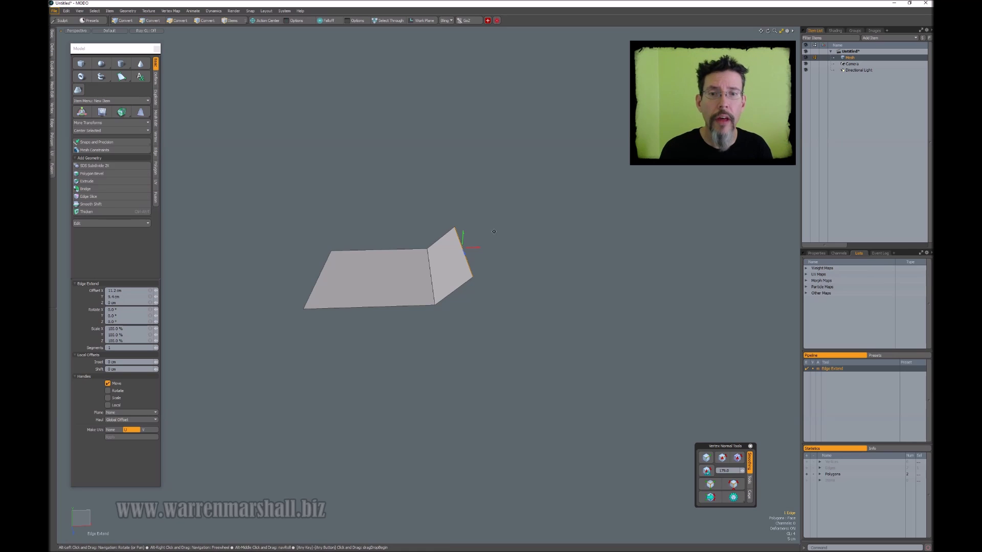
{"action": "left_click_drag", "start_coordinate": [518, 221], "coordinate": [491, 219], "text": "alt+shift"}
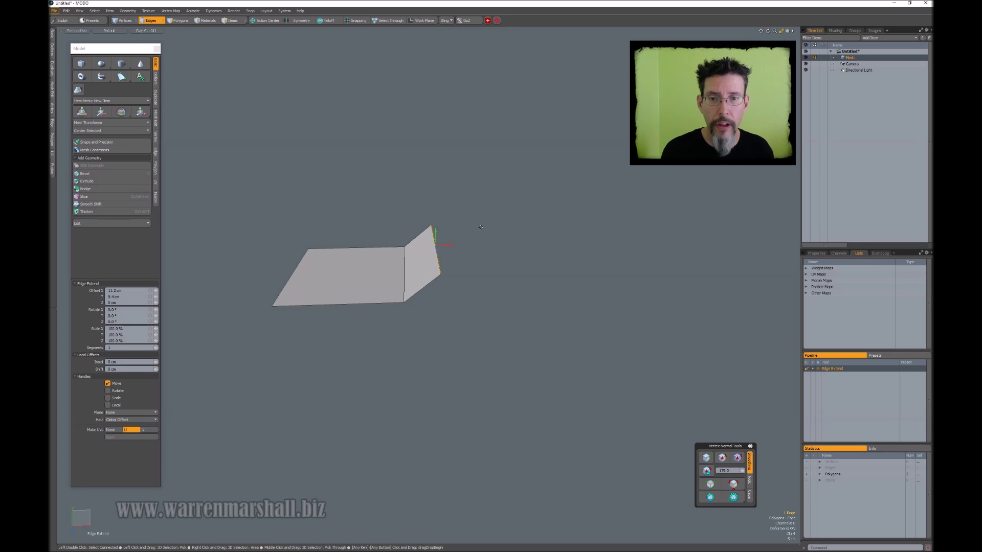
{"action": "left_click_drag", "start_coordinate": [480, 227], "coordinate": [540, 238], "text": "shift"}
{"action": "scroll", "coordinate": [561, 225], "scroll_direction": "down", "scroll_amount": 4}
{"action": "left_click_drag", "start_coordinate": [564, 270], "coordinate": [619, 230], "text": "shift"}
{"action": "left_click_drag", "start_coordinate": [619, 230], "coordinate": [640, 232], "text": "shift"}
{"action": "left_click_drag", "start_coordinate": [639, 231], "coordinate": [664, 243], "text": "shift"}
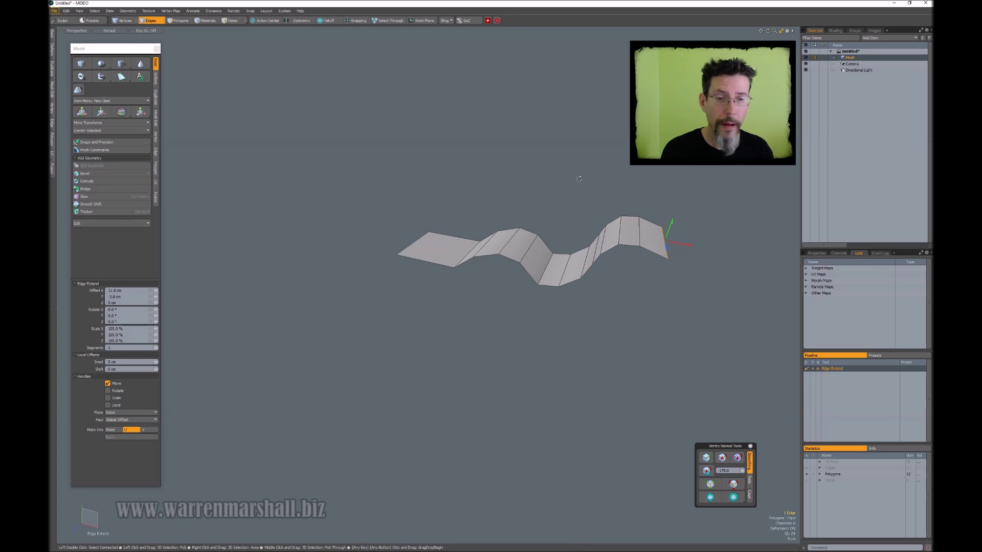
{"action": "left_click_drag", "start_coordinate": [579, 179], "coordinate": [627, 207], "text": "alt"}
{"action": "key", "text": "space"}
Lasso the twelve side edges and extend them to widen the strip to 24 polygons.
{"action": "mouse_move", "coordinate": [600, 123]}
{"action": "right_mouse_down"}
{"action": "mouse_move", "coordinate": [411, 273]}
{"action": "mouse_move", "coordinate": [683, 132]}
{"action": "right_mouse_up"}
{"action": "mouse_move", "coordinate": [660, 199]}
{"action": "left_mouse_down", "text": "alt"}
{"action": "mouse_move", "coordinate": [609, 208]}
{"action": "mouse_move", "coordinate": [541, 198]}
{"action": "mouse_move", "coordinate": [571, 207]}
{"action": "mouse_move", "coordinate": [606, 181]}
{"action": "mouse_move", "coordinate": [628, 188]}
{"action": "mouse_move", "coordinate": [612, 194]}
{"action": "mouse_move", "coordinate": [506, 174]}
{"action": "mouse_move", "coordinate": [523, 183]}
{"action": "left_mouse_up", "text": "alt"}
{"action": "key", "text": "z"}
{"action": "key", "text": "space"}
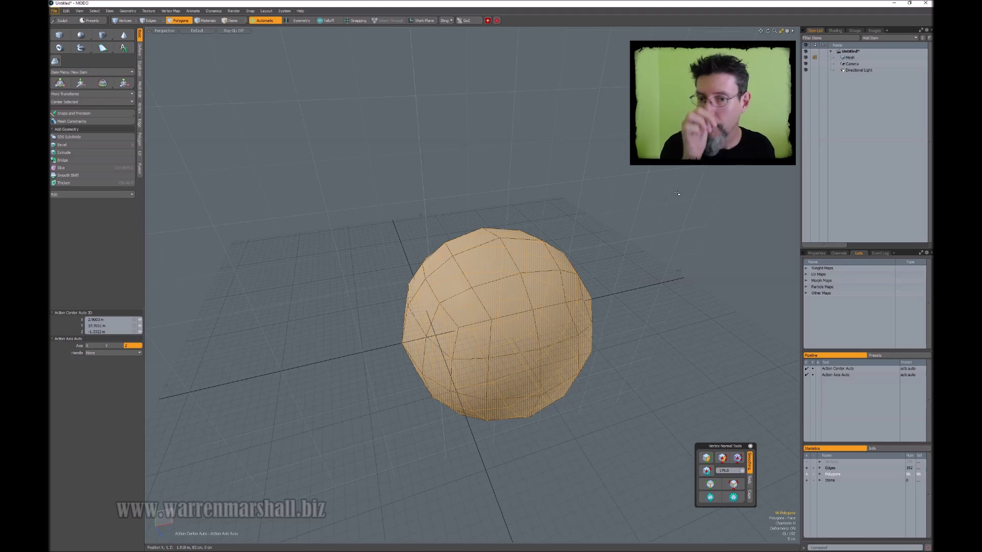
Open Absolute Scaling from Snaps and Precision, keeping Longest Axis for uniform scaling.
{"action": "left_click", "coordinate": [92, 114]}
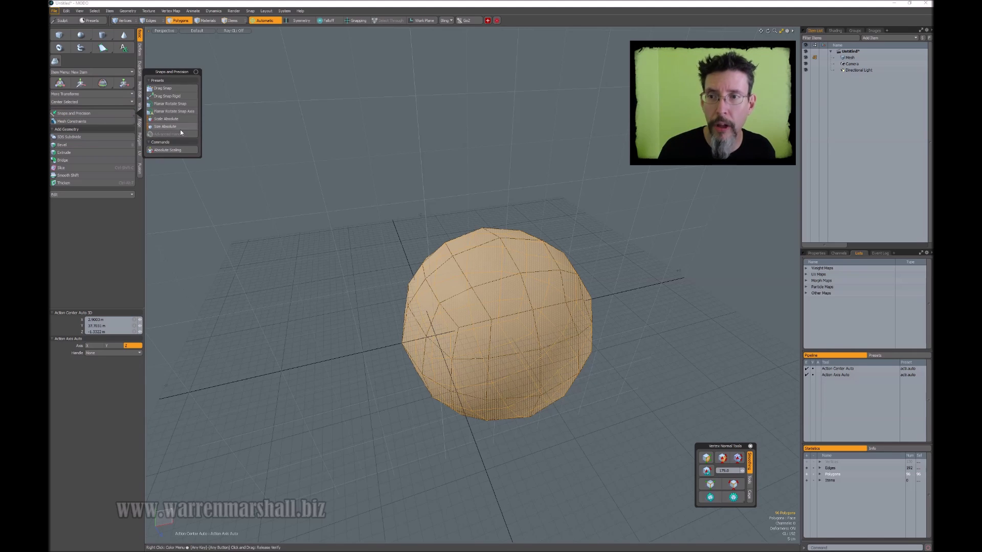
{"action": "left_click", "coordinate": [185, 150]}
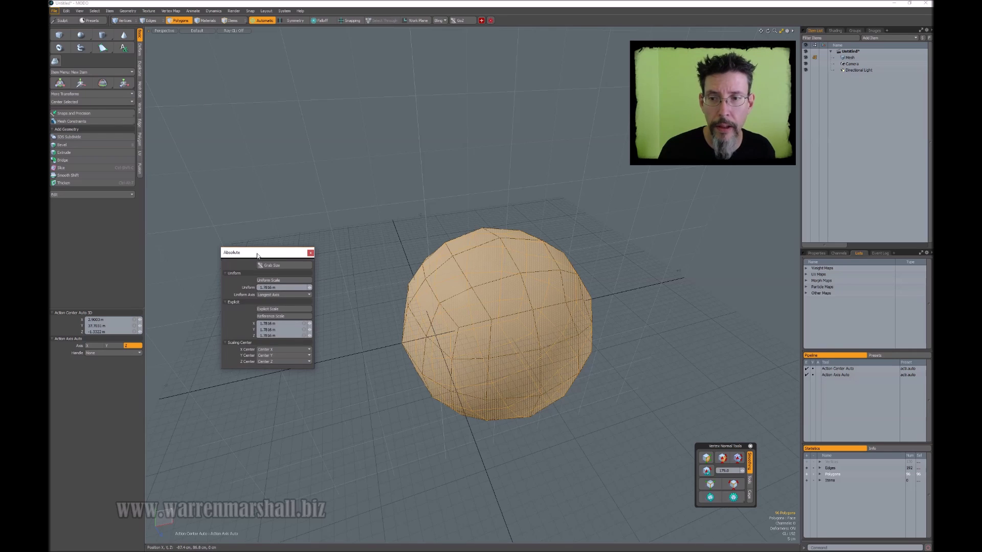
{"action": "left_click_drag", "start_coordinate": [305, 266], "coordinate": [303, 278]}
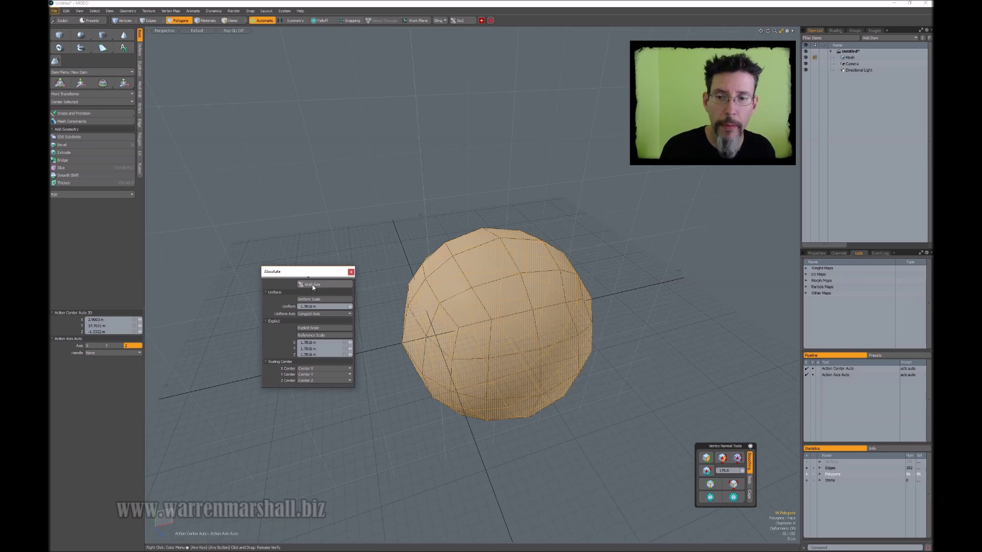
{"action": "left_click", "coordinate": [316, 314]}
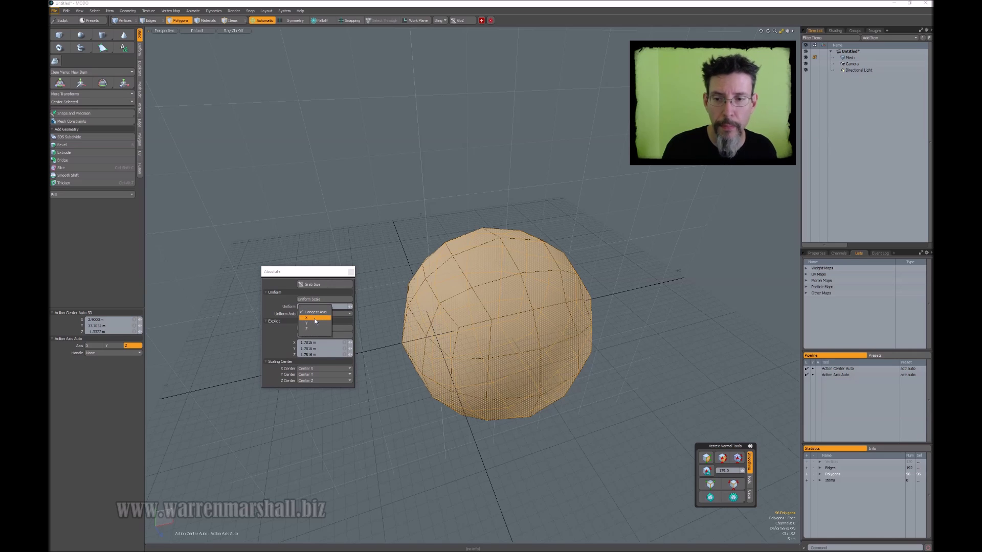
{"action": "left_click", "coordinate": [316, 312]}
{"action": "left_click_drag", "start_coordinate": [294, 272], "coordinate": [283, 275]}
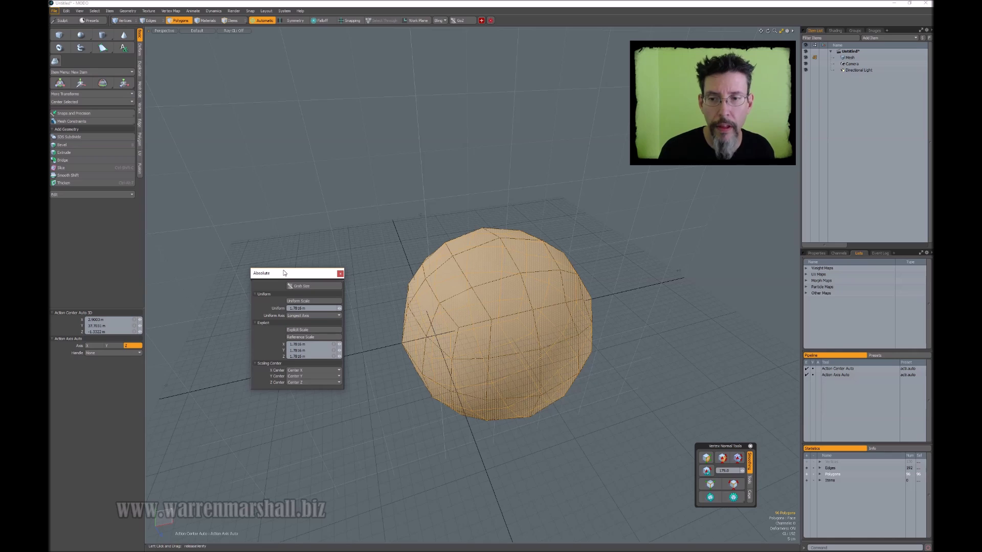
{"action": "left_click_drag", "start_coordinate": [283, 275], "coordinate": [291, 268]}
Enter explicit sizes X 2 m, Y 3.5 m, Z 2 m and apply Explicit Scale.
{"action": "left_click", "coordinate": [318, 337]}
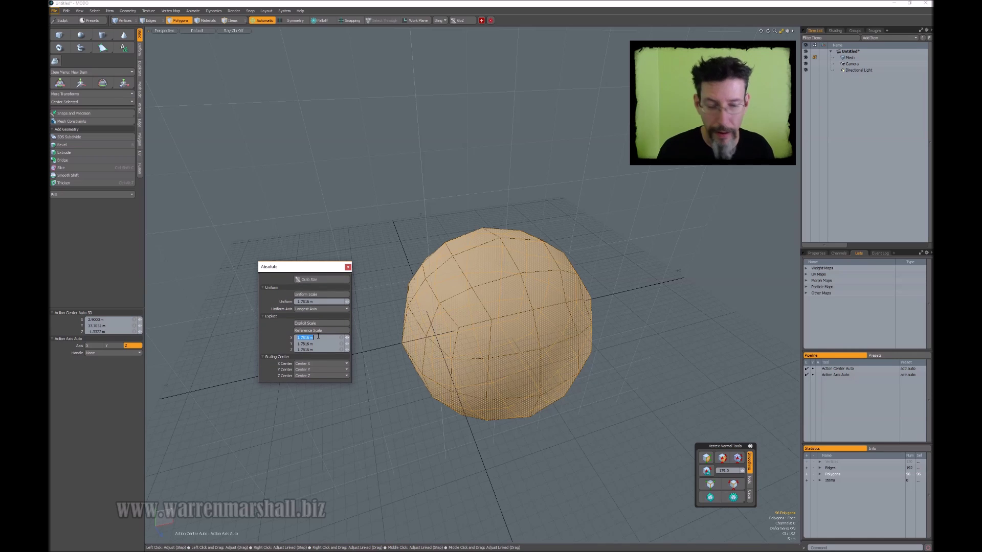
{"action": "type", "text": "2"}
{"action": "key", "text": "Tab"}
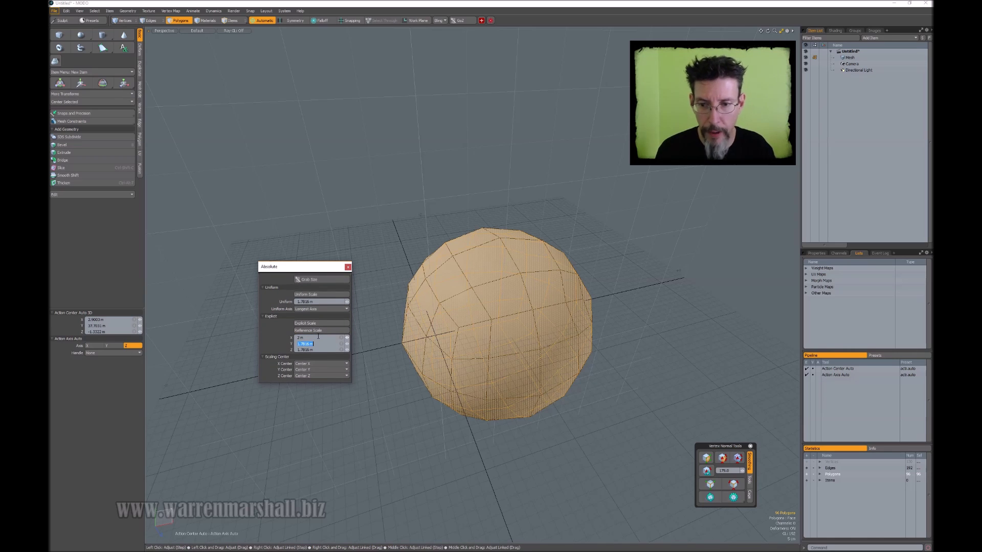
{"action": "type", "text": "2"}
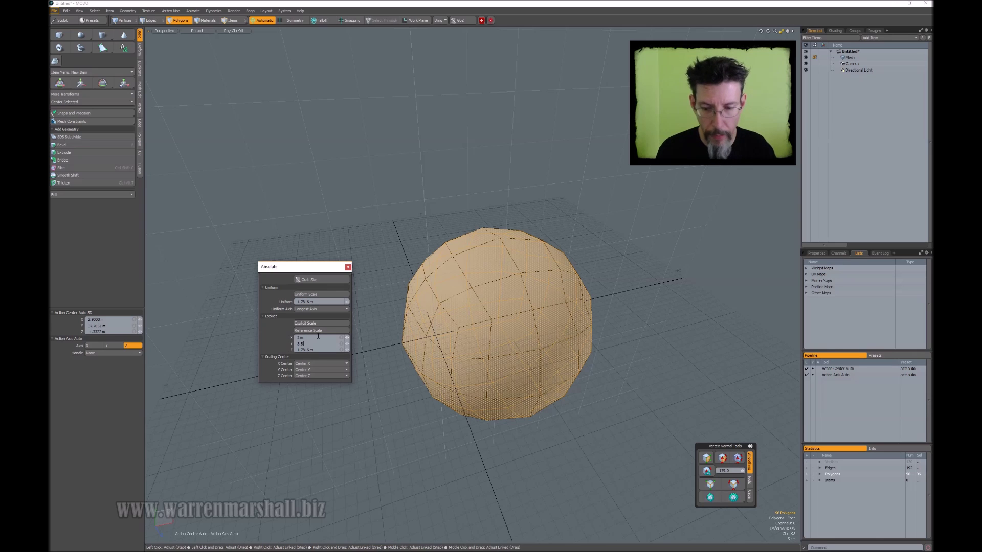
{"action": "type", "text": ".5m"}
{"action": "key", "text": "Tab"}
{"action": "type", "text": "2"}
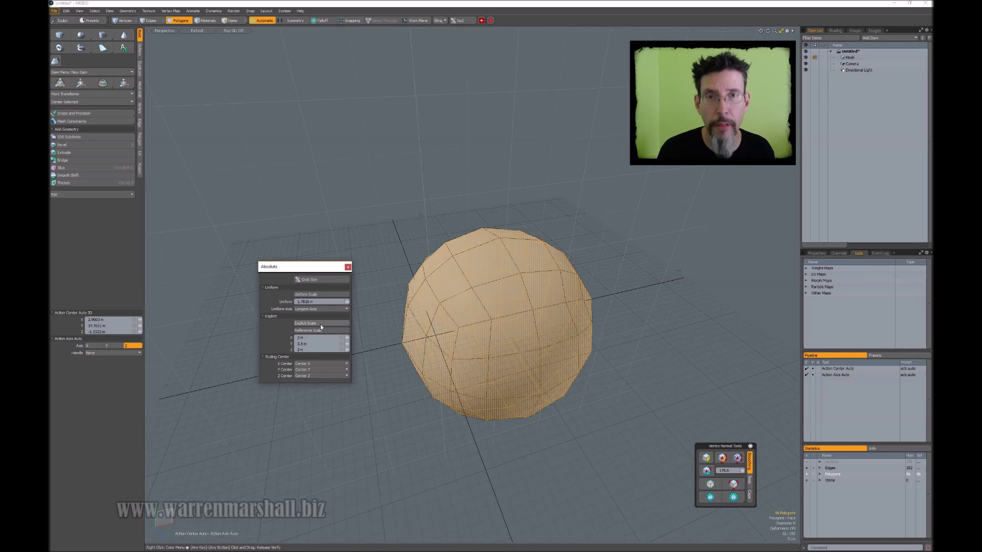
{"action": "left_click", "coordinate": [320, 324]}
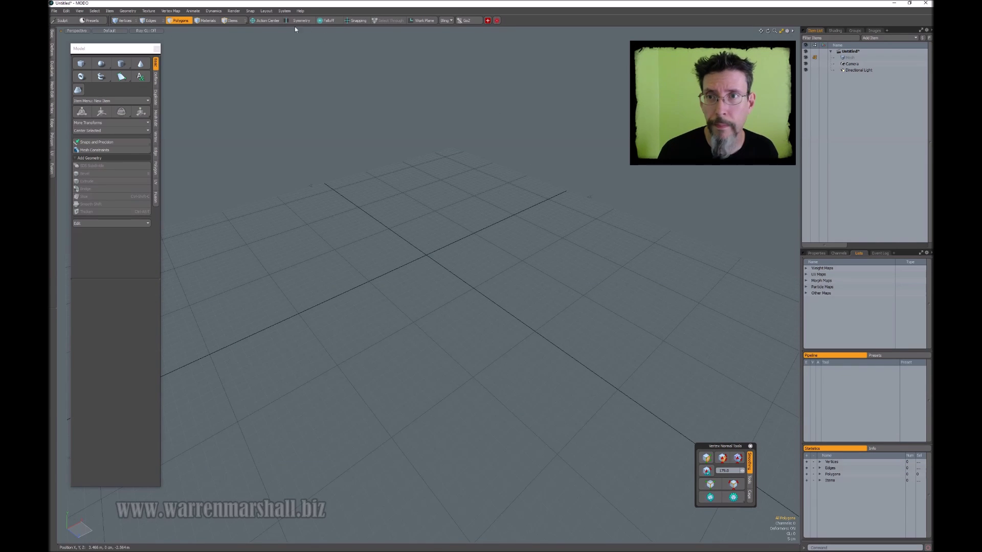
Choose System > Open User Config Folder.
{"action": "left_click", "coordinate": [284, 11]}
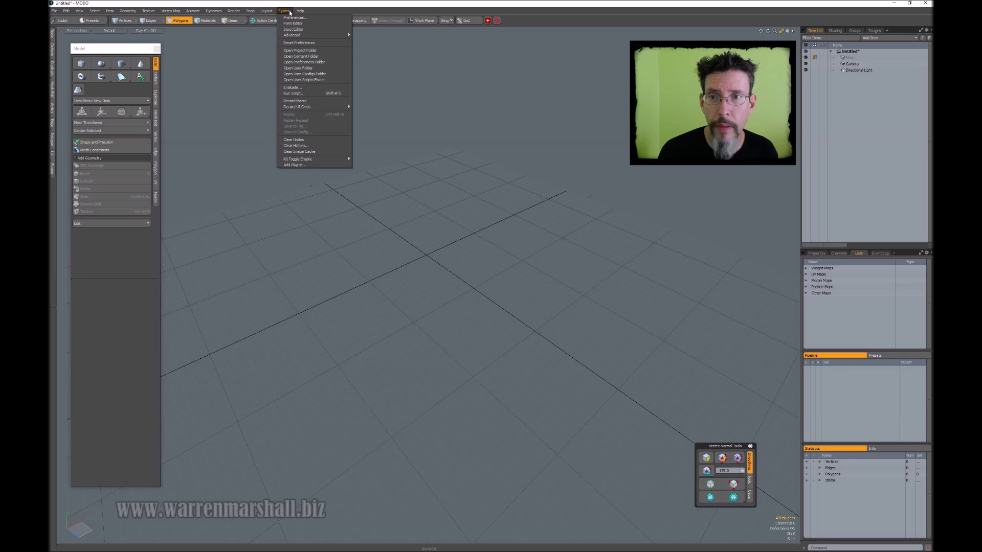
{"action": "left_click", "coordinate": [339, 75]}
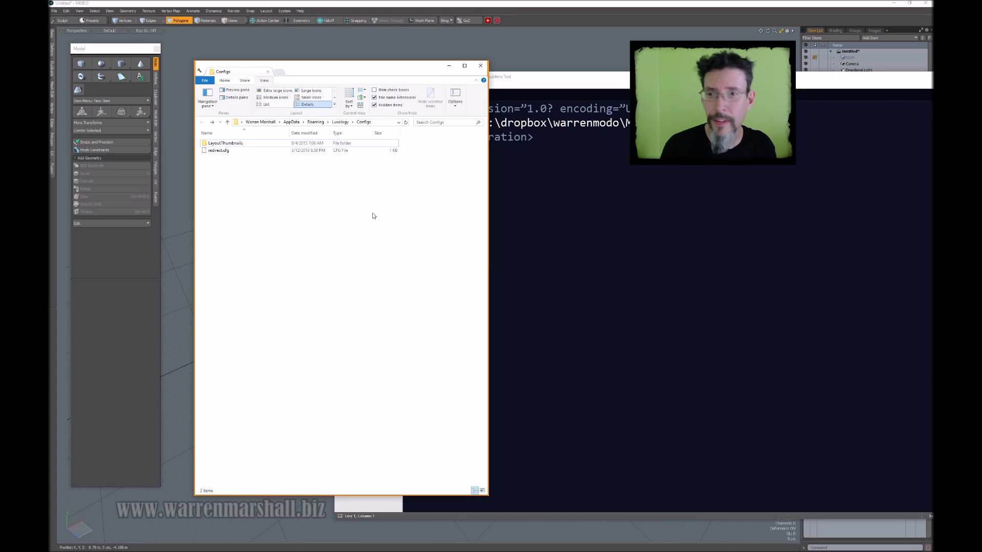
Open the MyConfig folder named in redirect.cfg's path and select redirect.cfg there.
{"action": "left_click", "coordinate": [219, 151]}
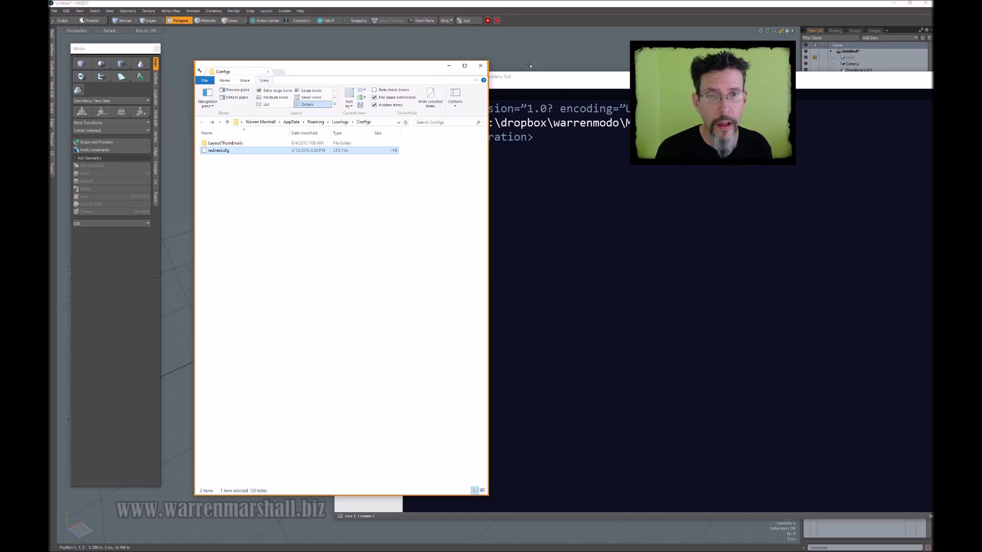
{"action": "left_click_drag", "start_coordinate": [560, 81], "coordinate": [482, 69]}
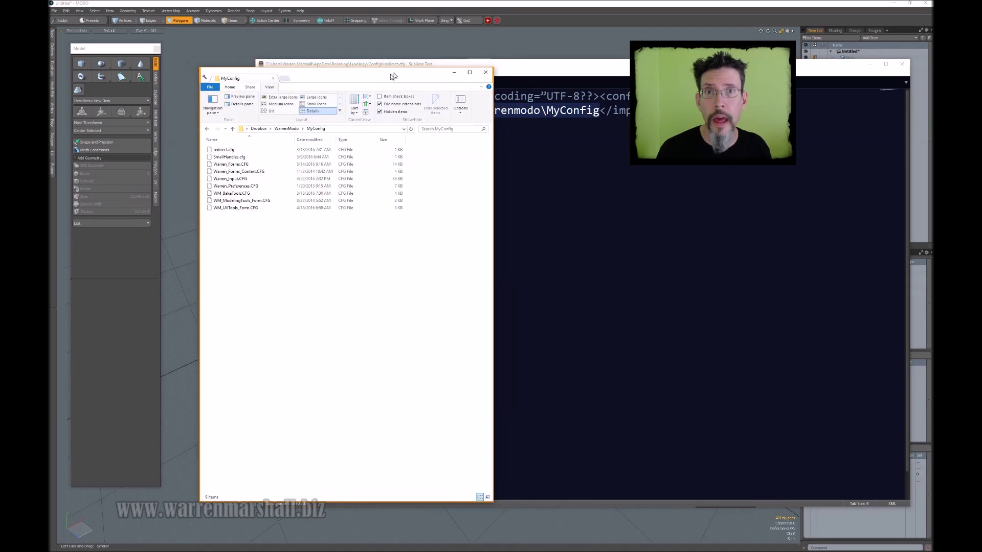
{"action": "left_click_drag", "start_coordinate": [387, 61], "coordinate": [396, 53]}
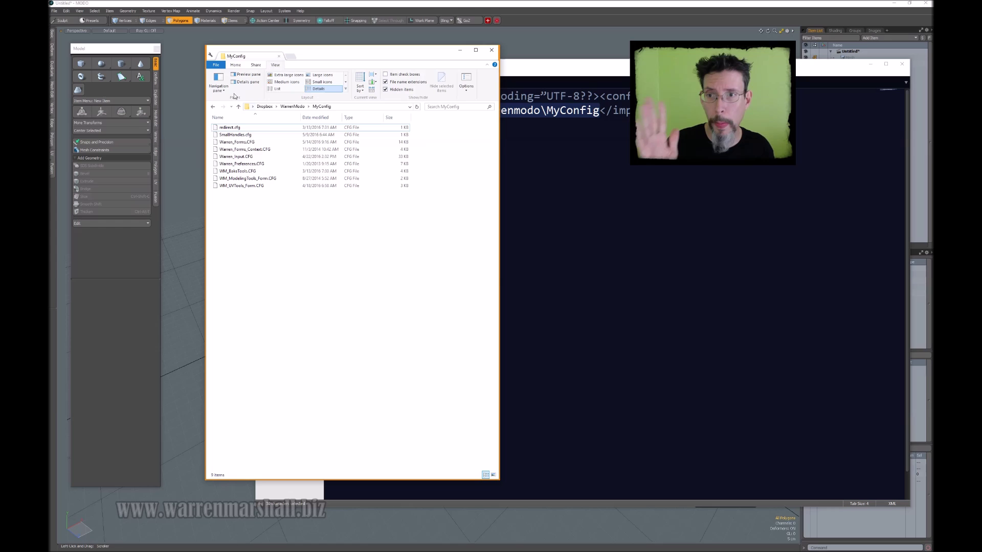
{"action": "left_click", "coordinate": [230, 128]}
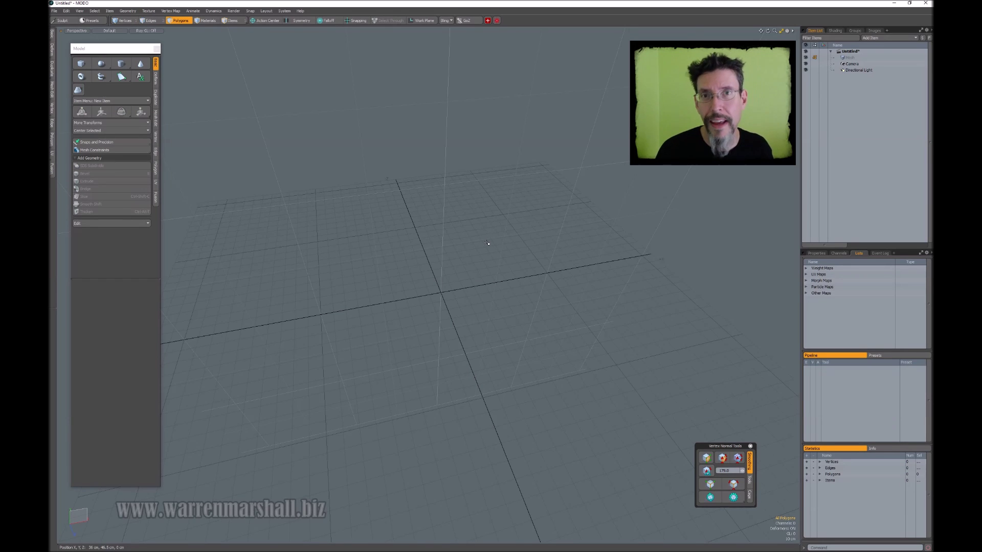
Draw a cylinder on the grid, stand it upright along Y, and reduce its number of sides.
{"action": "left_click_drag", "start_coordinate": [486, 243], "coordinate": [516, 250], "text": "alt"}
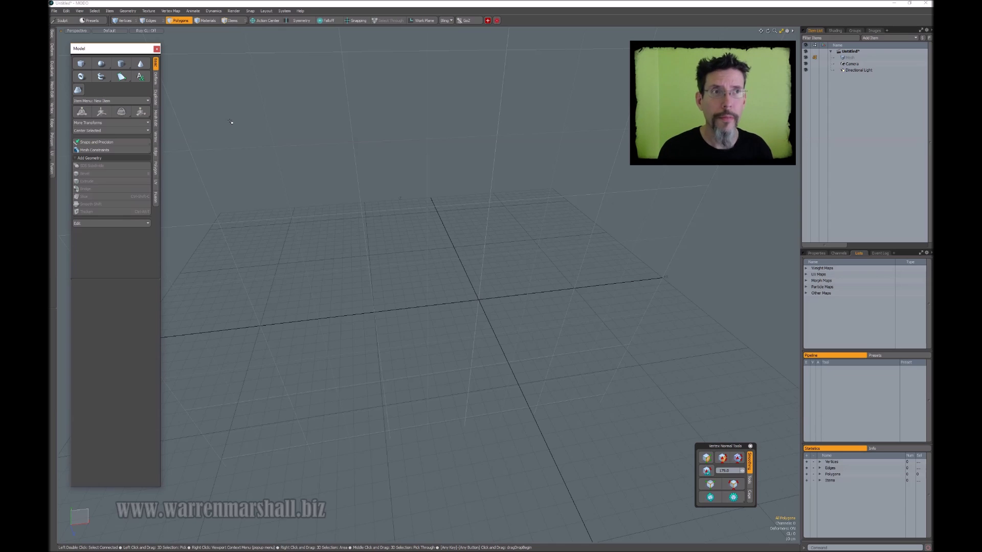
{"action": "left_click", "coordinate": [122, 63]}
{"action": "left_click_drag", "start_coordinate": [475, 299], "coordinate": [540, 309]}
{"action": "key", "text": "y"}
{"action": "scroll", "coordinate": [537, 299], "scroll_direction": "down", "scroll_amount": 3}
{"action": "scroll", "coordinate": [532, 306], "scroll_direction": "up", "scroll_amount": 3}
{"action": "key", "text": "Left"}
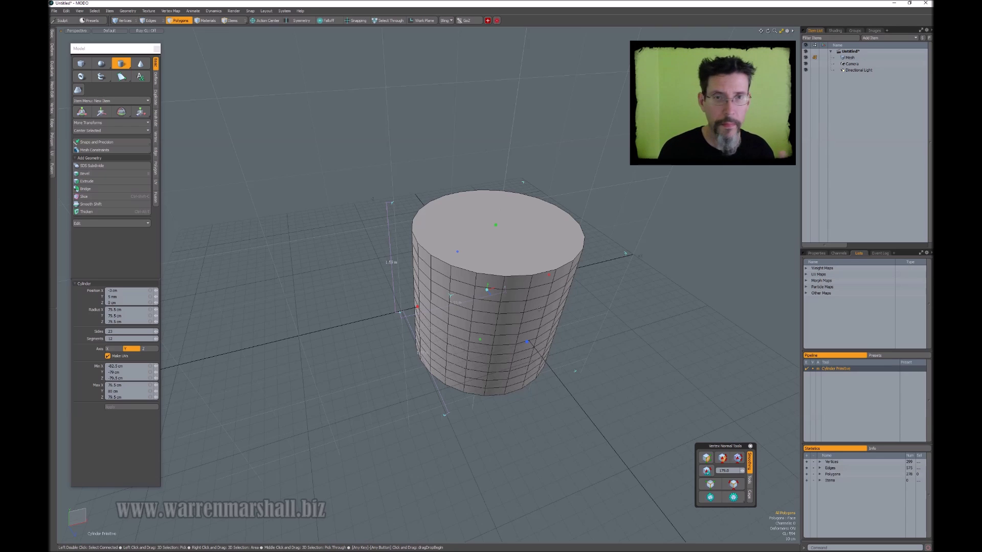
Step the cylinder's Sides value with the arrow keys to 12, then commit the cylinder.
{"action": "key", "text": "Right"}
{"action": "key", "text": "Right"}
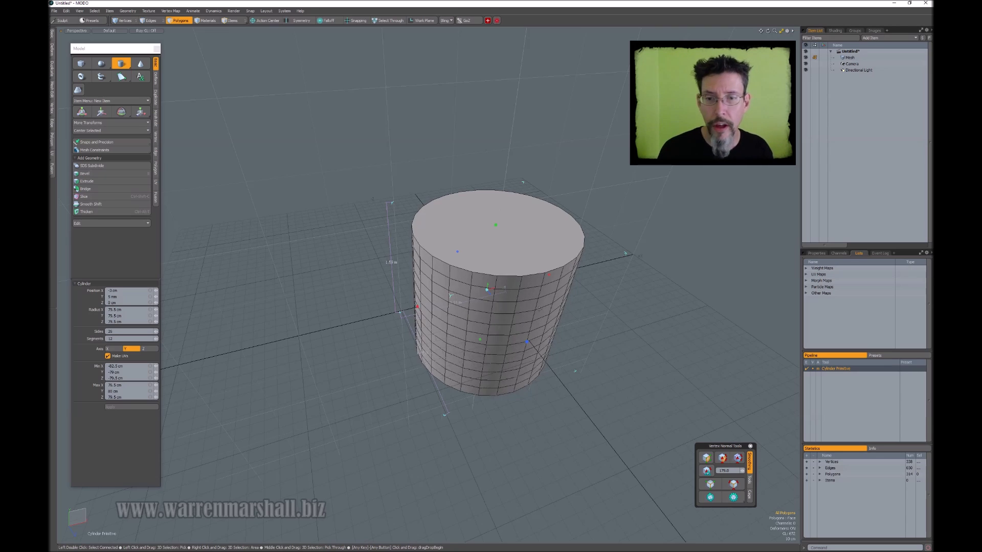
{"action": "key", "text": "Right"}
{"action": "key", "text": "Right"}
{"action": "key", "text": "Right"}
{"action": "key", "text": "Right"}
{"action": "key", "text": "Right"}
{"action": "key", "text": "Right"}
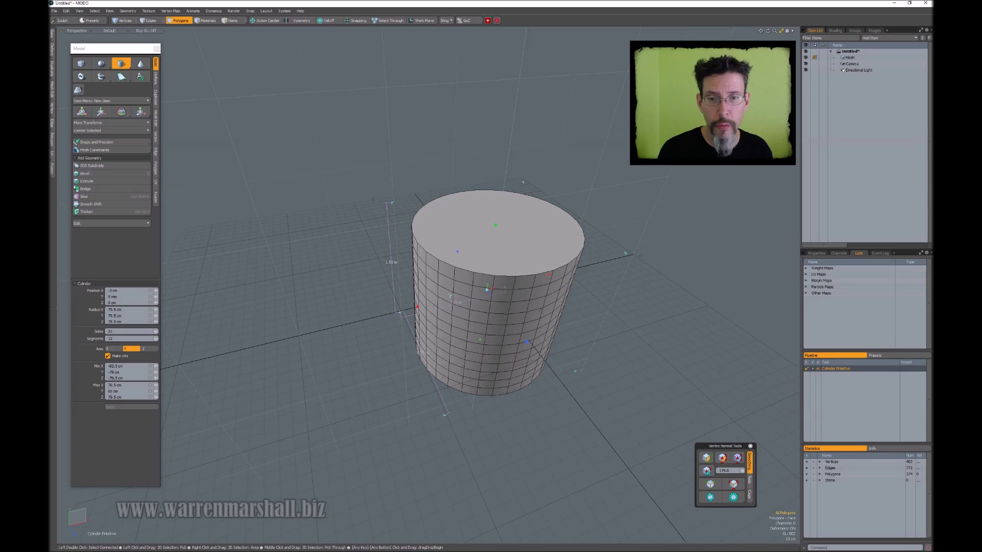
{"action": "key", "text": "Left"}
{"action": "key", "text": "Left"}
{"action": "key", "text": "Left"}
{"action": "key", "text": "Left"}
{"action": "key", "text": "Left"}
{"action": "key", "text": "Left"}
{"action": "key", "text": "Left"}
{"action": "key", "text": "Left"}
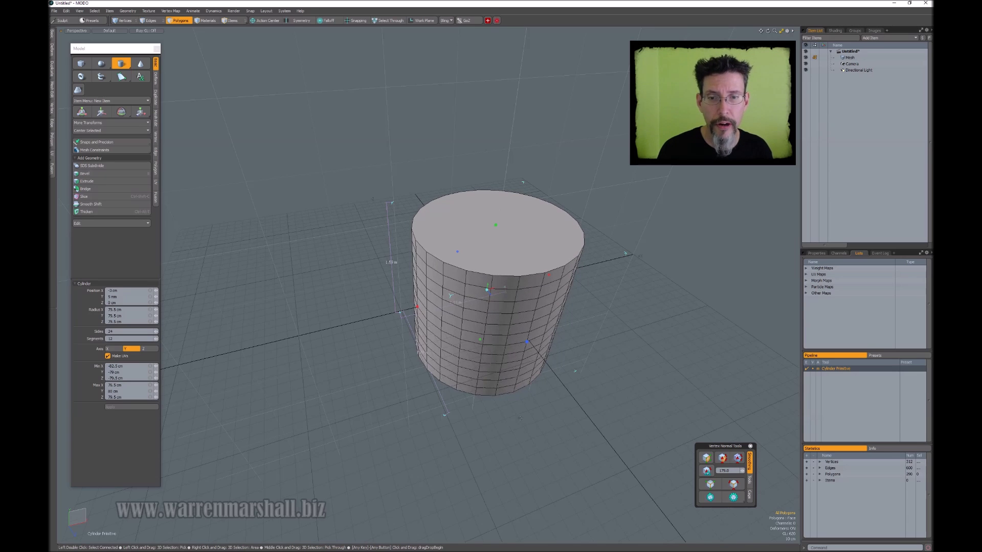
{"action": "left_click_drag", "start_coordinate": [508, 363], "coordinate": [491, 328], "text": "alt"}
{"action": "scroll", "coordinate": [460, 320], "scroll_direction": "up", "scroll_amount": 3}
{"action": "left_click_drag", "start_coordinate": [429, 327], "coordinate": [409, 299], "text": "alt"}
{"action": "key", "text": "Left"}
{"action": "key", "text": "Left"}
{"action": "key", "text": "Left"}
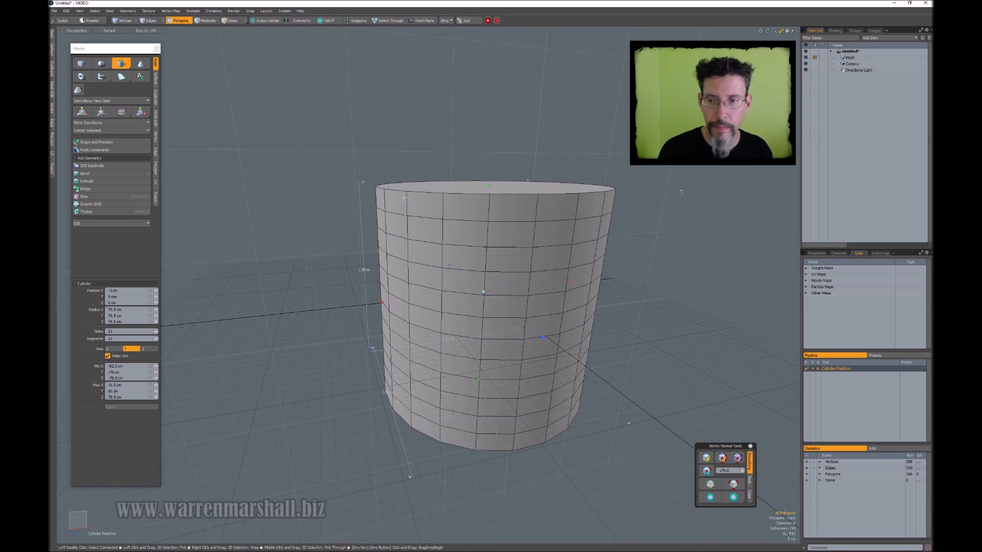
{"action": "left_click_drag", "start_coordinate": [410, 299], "coordinate": [406, 303], "text": "alt"}
{"action": "key", "text": "Left"}
{"action": "key", "text": "Left"}
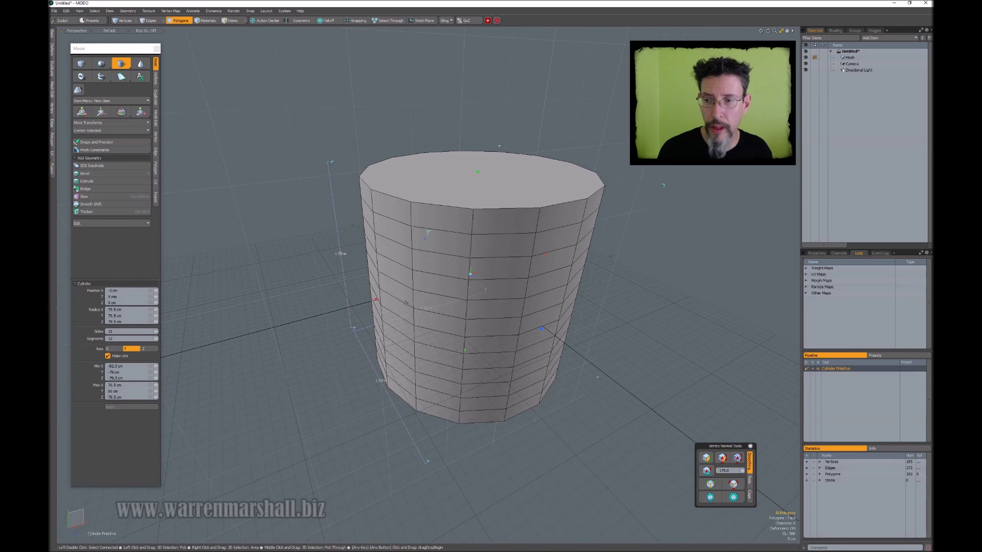
{"action": "key", "text": "Left"}
{"action": "key", "text": "Left"}
{"action": "key", "text": "Left"}
{"action": "key", "text": "Left"}
{"action": "key", "text": "Left"}
{"action": "key", "text": "Left"}
{"action": "key", "text": "Left"}
{"action": "key", "text": "Left"}
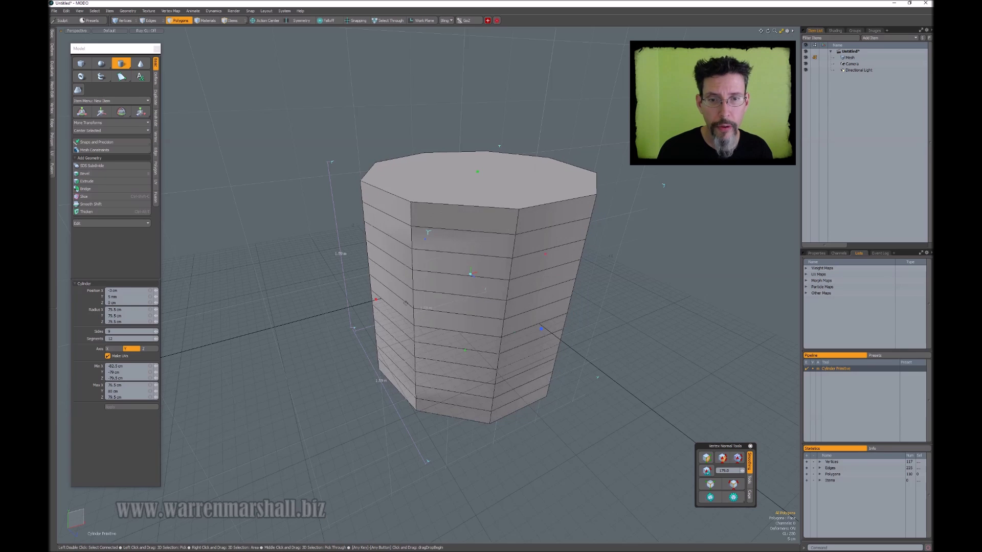
{"action": "key", "text": "Right"}
{"action": "key", "text": "Right"}
{"action": "left_click_drag", "start_coordinate": [405, 304], "coordinate": [417, 313], "text": "alt"}
{"action": "key", "text": "space"}
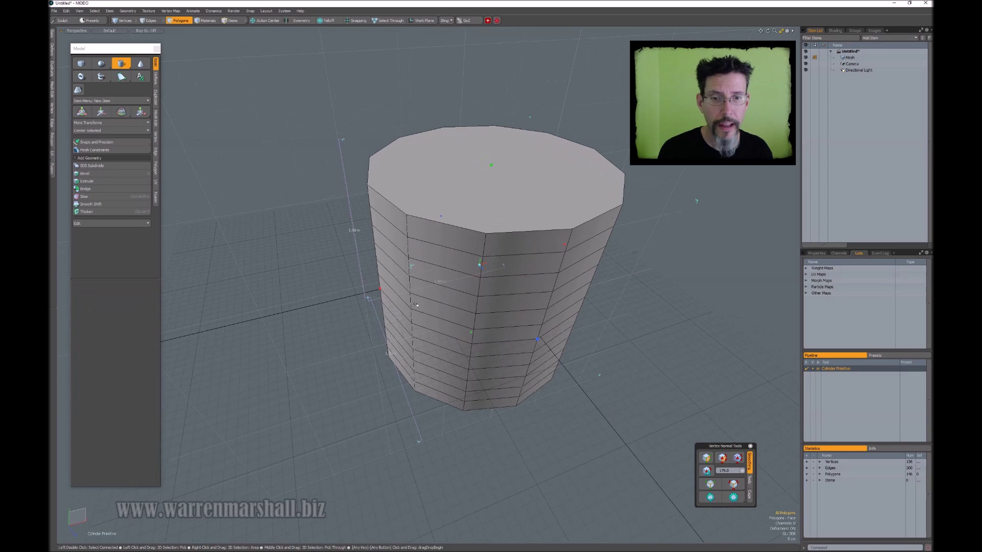
{"action": "scroll", "coordinate": [510, 232], "scroll_direction": "down", "scroll_amount": 4}
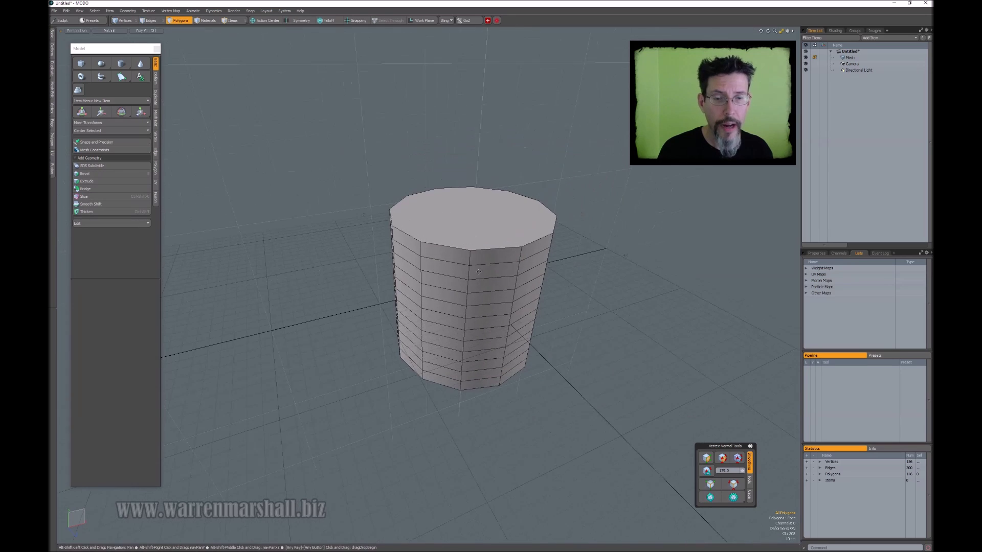
Bring up the modelling tools palette with F2 and activate the Move tool.
{"action": "key", "text": "alt"}
{"action": "key", "text": "F2"}
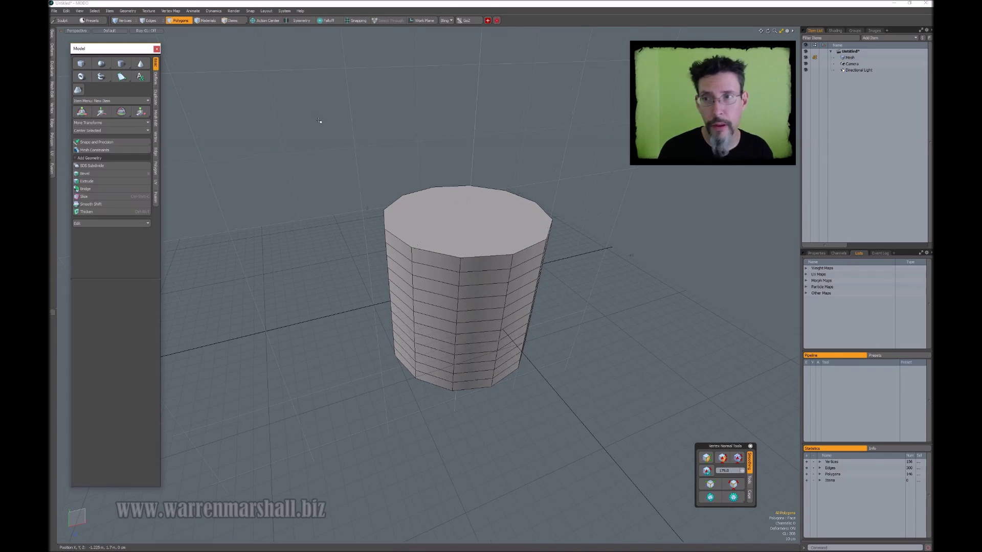
{"action": "key", "text": "w"}
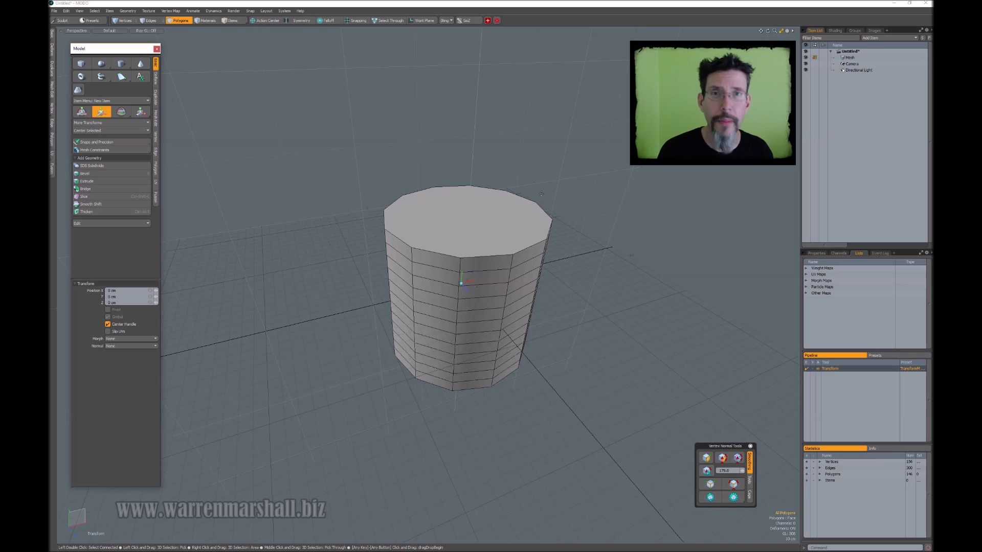
Drop the Move tool and paint-select a block of the cylinder's side polygons.
{"action": "key", "text": "q"}
{"action": "mouse_move", "coordinate": [561, 265]}
{"action": "left_mouse_down", "text": "alt"}
{"action": "mouse_move", "coordinate": [563, 251]}
{"action": "mouse_move", "coordinate": [562, 259]}
{"action": "left_mouse_up", "text": "alt"}
{"action": "left_click", "coordinate": [473, 236]}
{"action": "mouse_move", "coordinate": [480, 252]}
{"action": "left_mouse_down", "text": "alt"}
{"action": "mouse_move", "coordinate": [486, 237]}
{"action": "mouse_move", "coordinate": [482, 336]}
{"action": "left_mouse_up", "text": "alt"}
{"action": "left_click_drag", "start_coordinate": [486, 280], "coordinate": [547, 302], "text": "alt"}
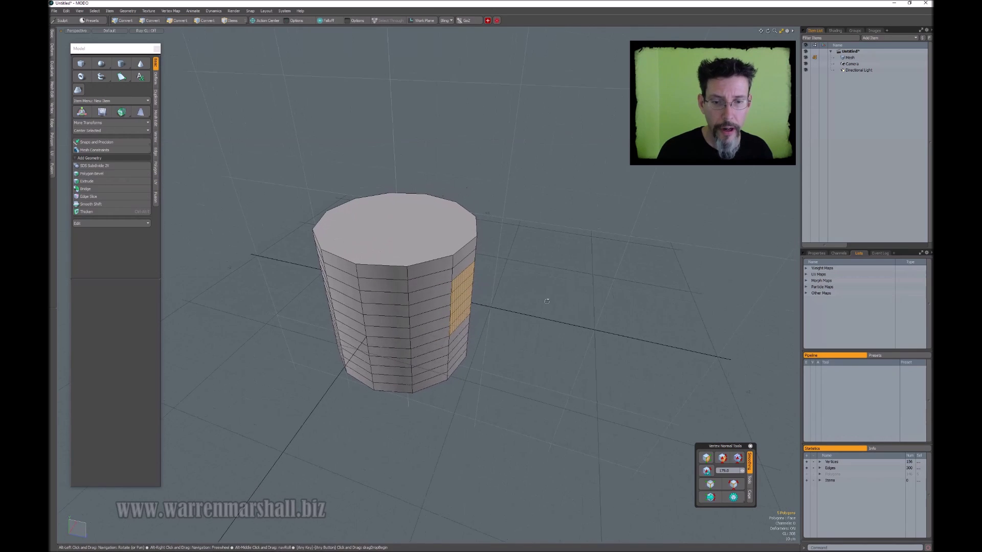
Polygon Bevel the selected faces outward about 71 cm with 4 segments, then clear the selection.
{"action": "key", "text": "b"}
{"action": "left_click", "coordinate": [547, 302]}
{"action": "left_click_drag", "start_coordinate": [480, 304], "coordinate": [599, 315]}
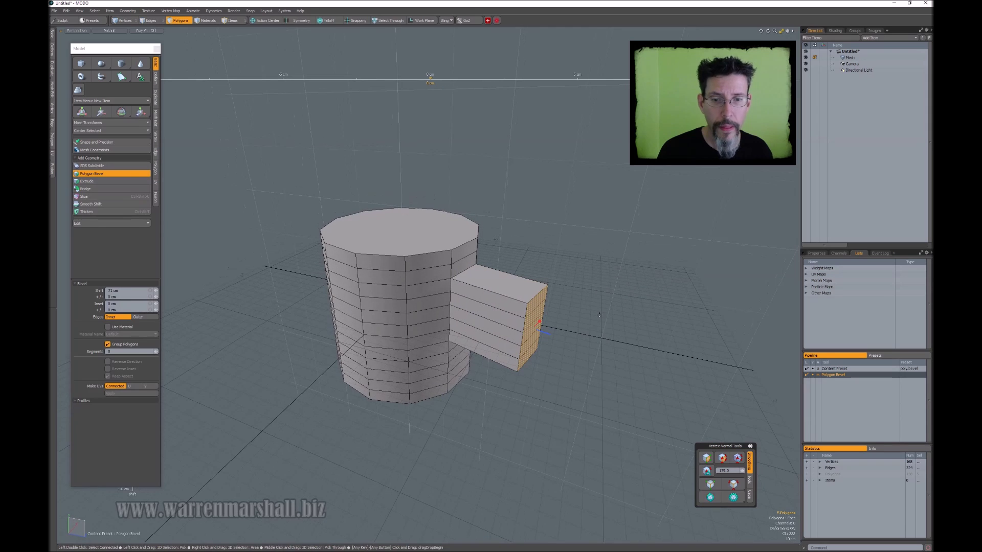
{"action": "scroll", "coordinate": [599, 315], "scroll_direction": "up", "scroll_amount": 4}
{"action": "scroll", "coordinate": [598, 315], "scroll_direction": "down", "scroll_amount": 3}
{"action": "scroll", "coordinate": [597, 315], "scroll_direction": "up", "scroll_amount": 2}
{"action": "left_click_drag", "start_coordinate": [597, 315], "coordinate": [524, 283], "text": "alt"}
{"action": "scroll", "coordinate": [582, 308], "scroll_direction": "up", "scroll_amount": 1}
{"action": "scroll", "coordinate": [582, 308], "scroll_direction": "down", "scroll_amount": 1}
{"action": "key", "text": "q"}
{"action": "left_click", "coordinate": [568, 300]}
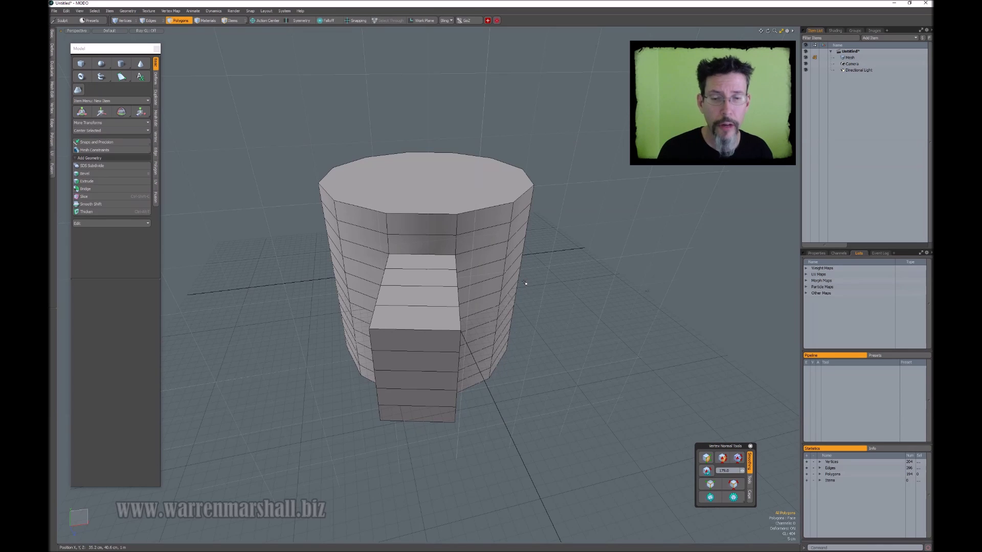
{"action": "left_click_drag", "start_coordinate": [524, 283], "coordinate": [548, 279], "text": "alt"}
{"action": "scroll", "coordinate": [545, 273], "scroll_direction": "down", "scroll_amount": 4}
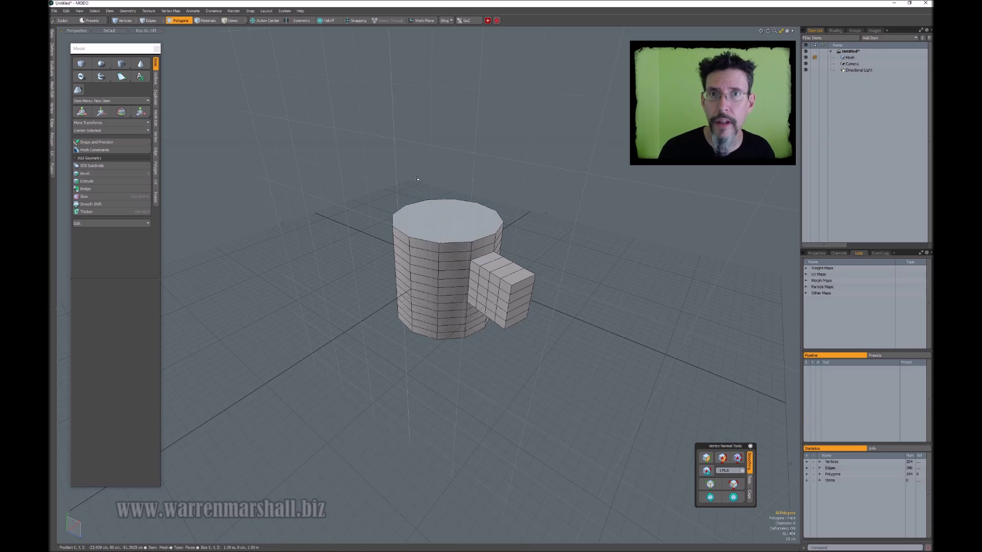
{"action": "left_click_drag", "start_coordinate": [443, 220], "coordinate": [514, 274], "text": "alt"}
Copy and paste the cylinder's top face, move it up-left off the cylinder and scale it into a small disc.
{"action": "key", "text": "ctrl+c"}
{"action": "key", "text": "ctrl+v"}
{"action": "key", "text": "w"}
{"action": "left_click_drag", "start_coordinate": [432, 340], "coordinate": [358, 203]}
{"action": "key", "text": "r"}
{"action": "key", "text": "q"}
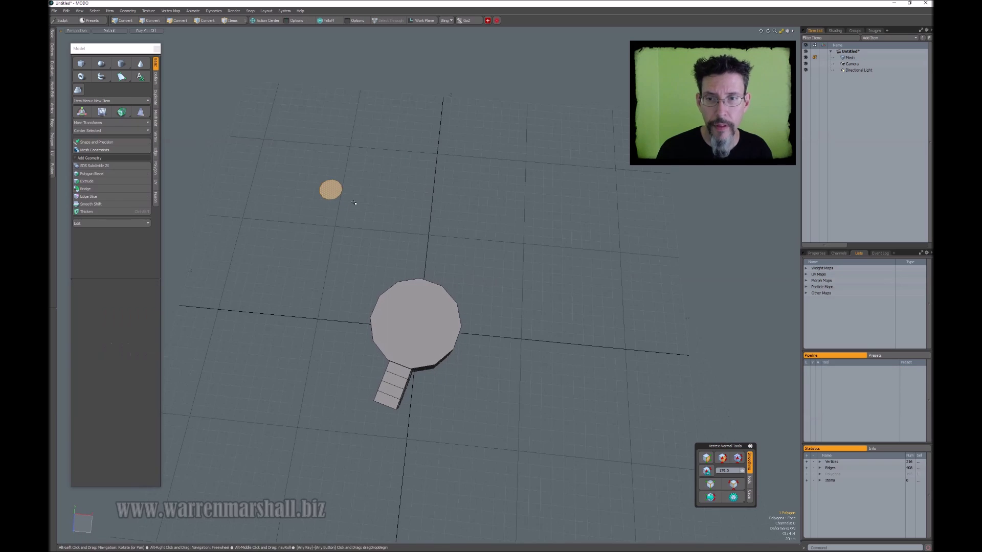
Clone the disc into a straight Linear Generator row of nine discs to the right.
{"action": "key", "text": "ctrl+1"}
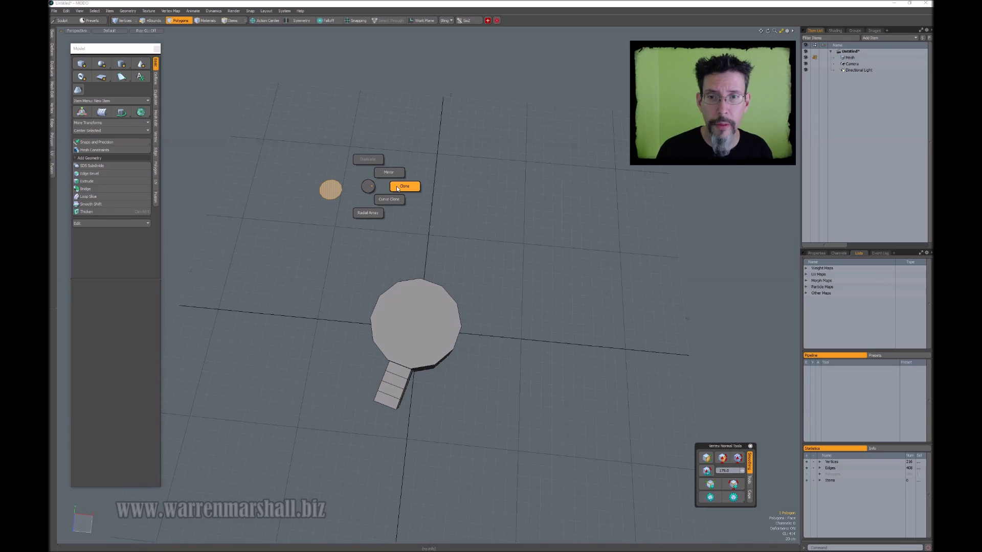
{"action": "left_click", "coordinate": [397, 187]}
{"action": "left_click_drag", "start_coordinate": [330, 190], "coordinate": [669, 219]}
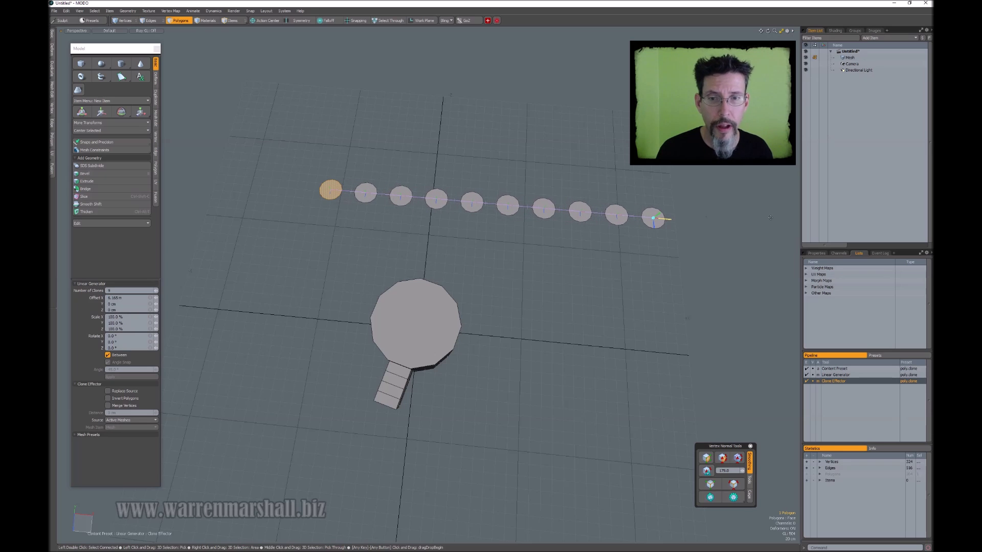
{"action": "left_click_drag", "start_coordinate": [595, 174], "coordinate": [629, 161], "text": "alt"}
{"action": "middle_click_drag", "start_coordinate": [629, 161], "coordinate": [624, 160]}
{"action": "scroll", "coordinate": [624, 160], "scroll_direction": "down", "scroll_amount": 6}
{"action": "scroll", "coordinate": [624, 160], "scroll_direction": "up", "scroll_amount": 4}
{"action": "scroll", "coordinate": [624, 160], "scroll_direction": "up", "scroll_amount": 1}
{"action": "scroll", "coordinate": [624, 160], "scroll_direction": "down", "scroll_amount": 1}
{"action": "scroll", "coordinate": [624, 160], "scroll_direction": "up", "scroll_amount": 3}
{"action": "scroll", "coordinate": [624, 160], "scroll_direction": "down", "scroll_amount": 2}
{"action": "scroll", "coordinate": [625, 160], "scroll_direction": "up", "scroll_amount": 2}
{"action": "left_click_drag", "start_coordinate": [482, 212], "coordinate": [480, 182], "text": "alt"}
{"action": "scroll", "coordinate": [470, 166], "scroll_direction": "down", "scroll_amount": 1}
{"action": "key", "text": "space"}
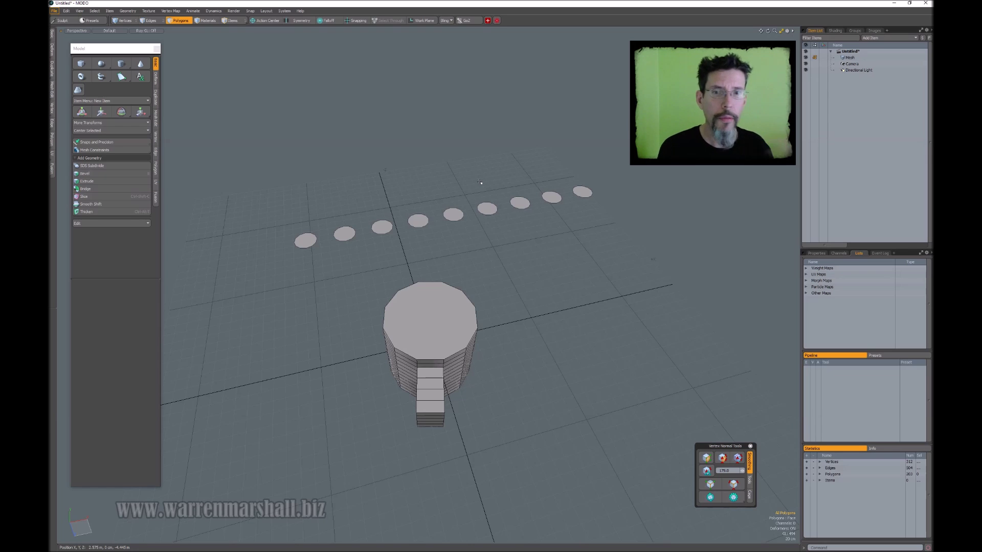
Move the cylinder's top face 1.68 m along X with Slip UVs enabled and commit it.
{"action": "left_click", "coordinate": [429, 322]}
{"action": "left_click_drag", "start_coordinate": [501, 271], "coordinate": [467, 265], "text": "alt+shift"}
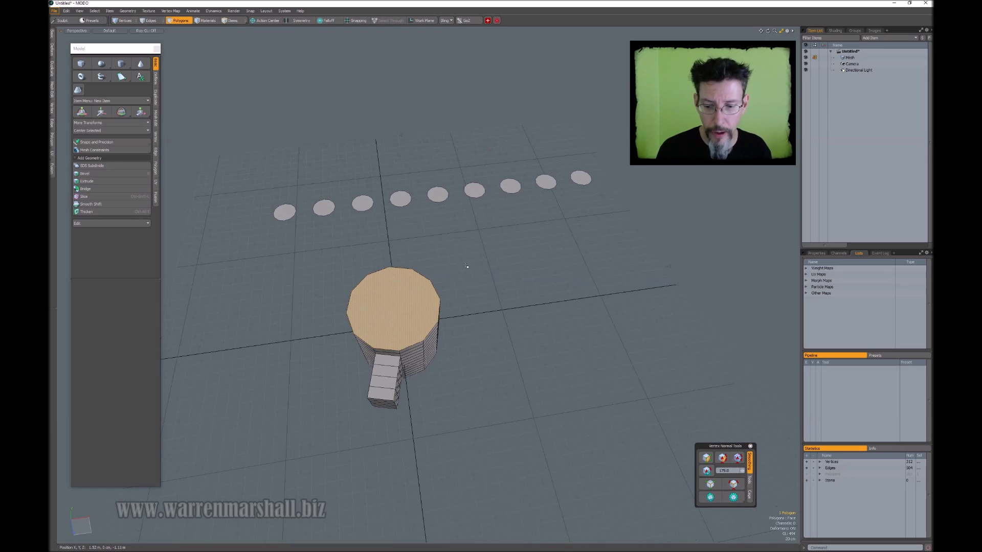
{"action": "key", "text": "w"}
{"action": "left_click_drag", "start_coordinate": [425, 303], "coordinate": [524, 289]}
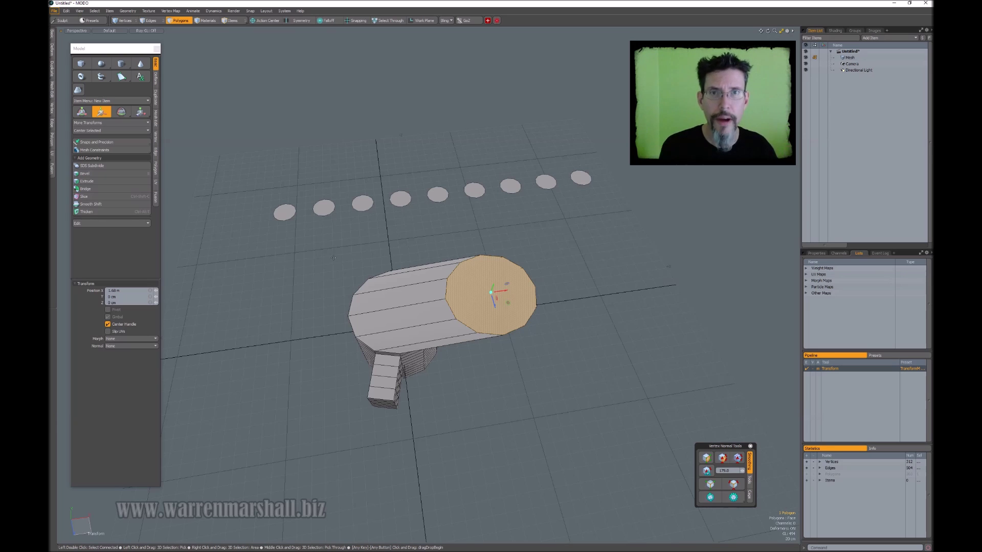
{"action": "left_click_drag", "start_coordinate": [332, 257], "coordinate": [342, 277], "text": "alt"}
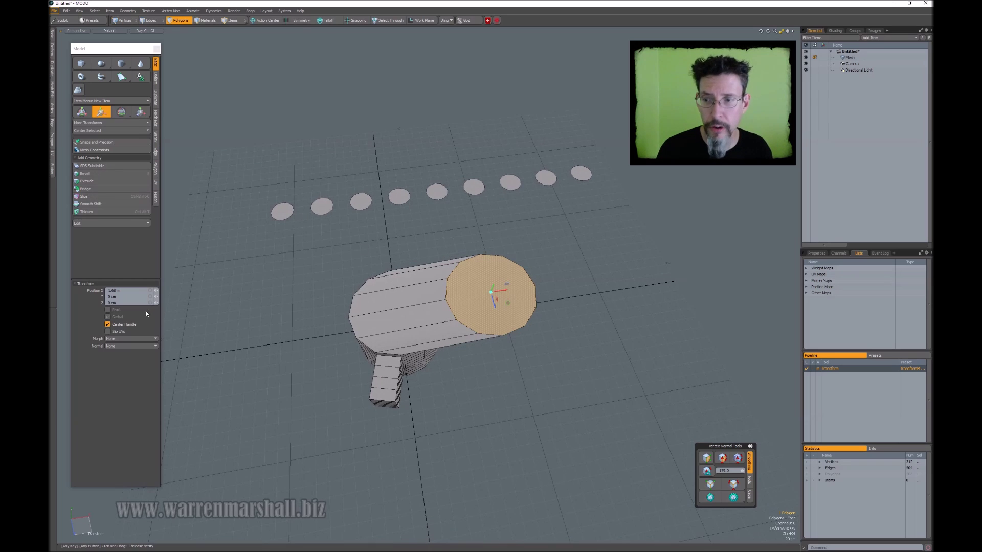
{"action": "key", "text": "u"}
{"action": "key", "text": "u"}
{"action": "key", "text": "u"}
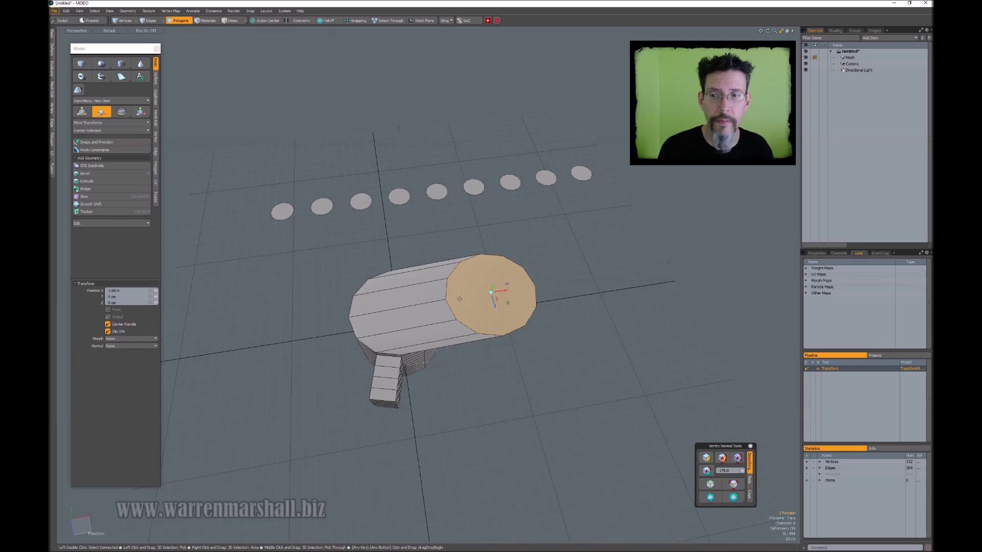
{"action": "key", "text": "space"}
Drop the Move tool and clear the face selection.
{"action": "key", "text": "w"}
{"action": "key", "text": "space"}
{"action": "left_click", "coordinate": [471, 249]}
{"action": "left_click_drag", "start_coordinate": [472, 248], "coordinate": [459, 249], "text": "alt"}
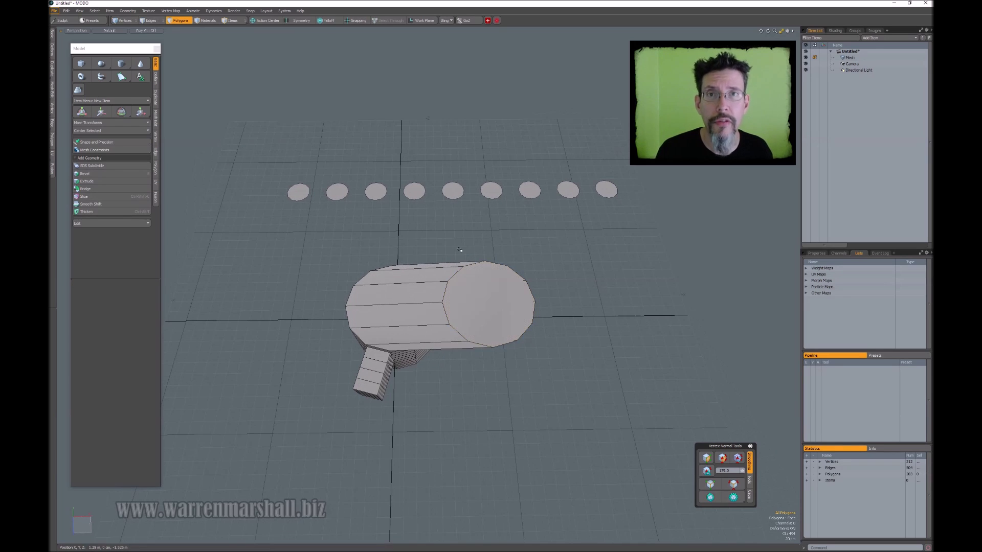